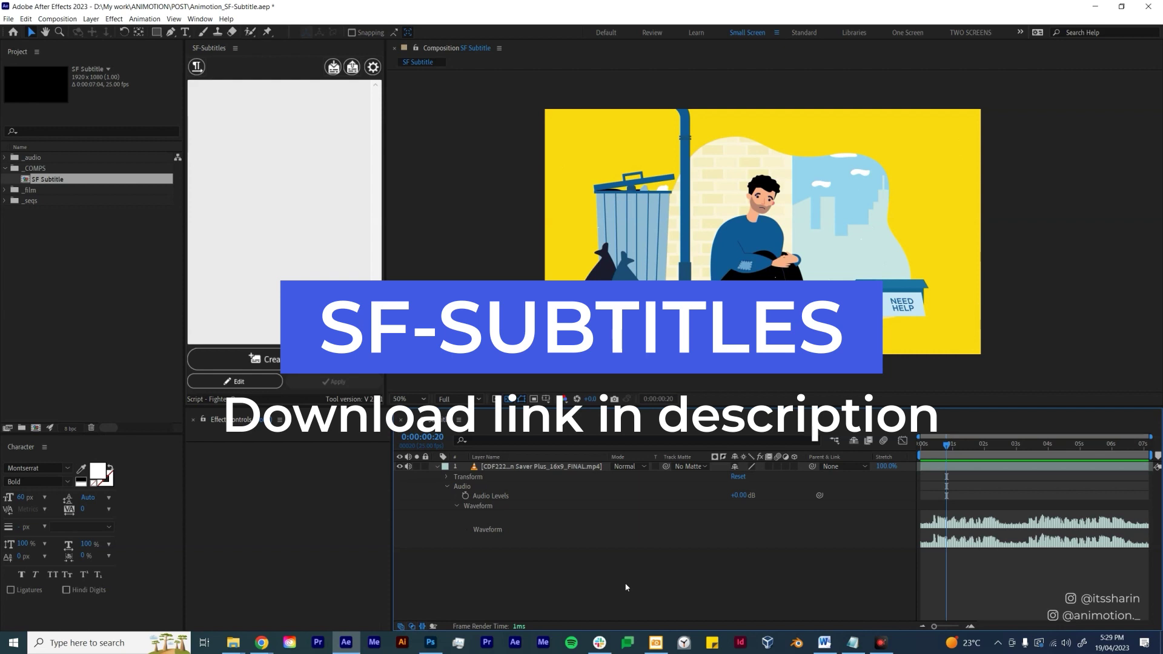
Step: Copy the narration paragraph from the Word document and minimise Word
{"action": "left_click", "coordinate": [307, 135]}
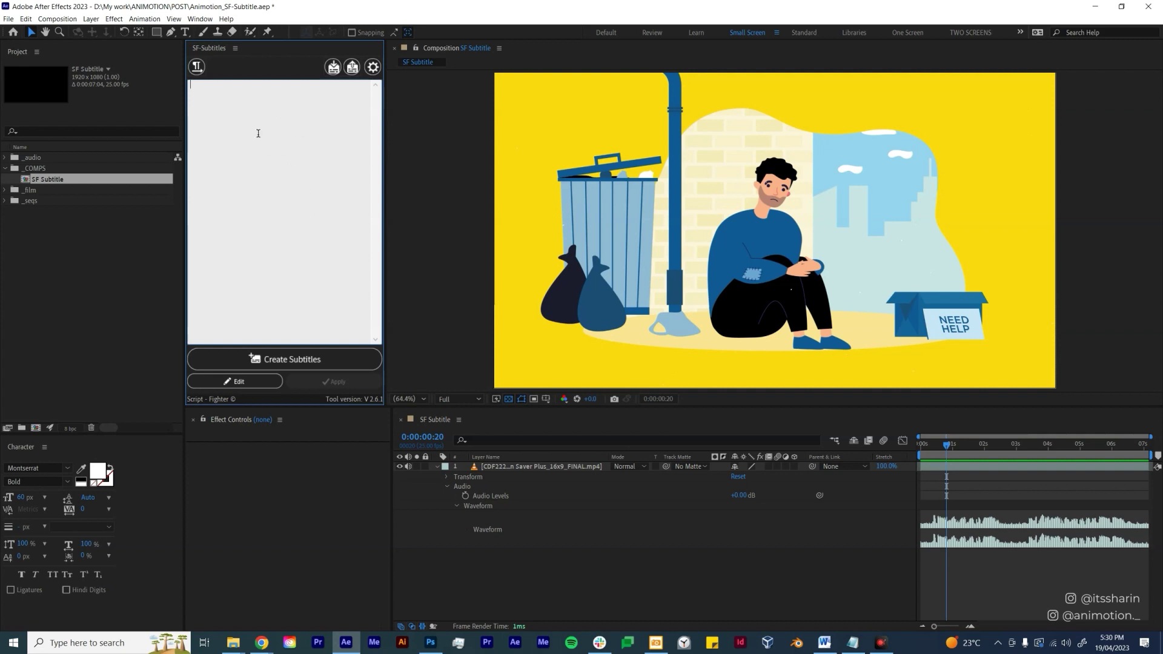
{"action": "left_click", "coordinate": [825, 642]}
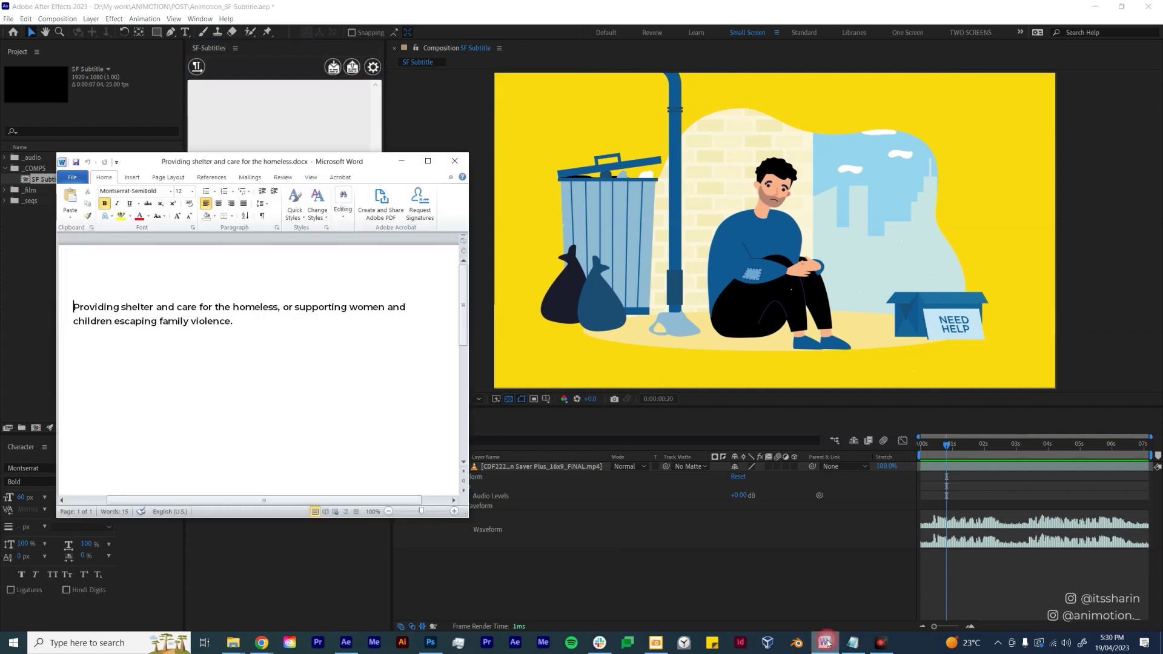
{"action": "left_click_drag", "start_coordinate": [237, 321], "coordinate": [91, 310]}
{"action": "key", "text": "ctrl+c"}
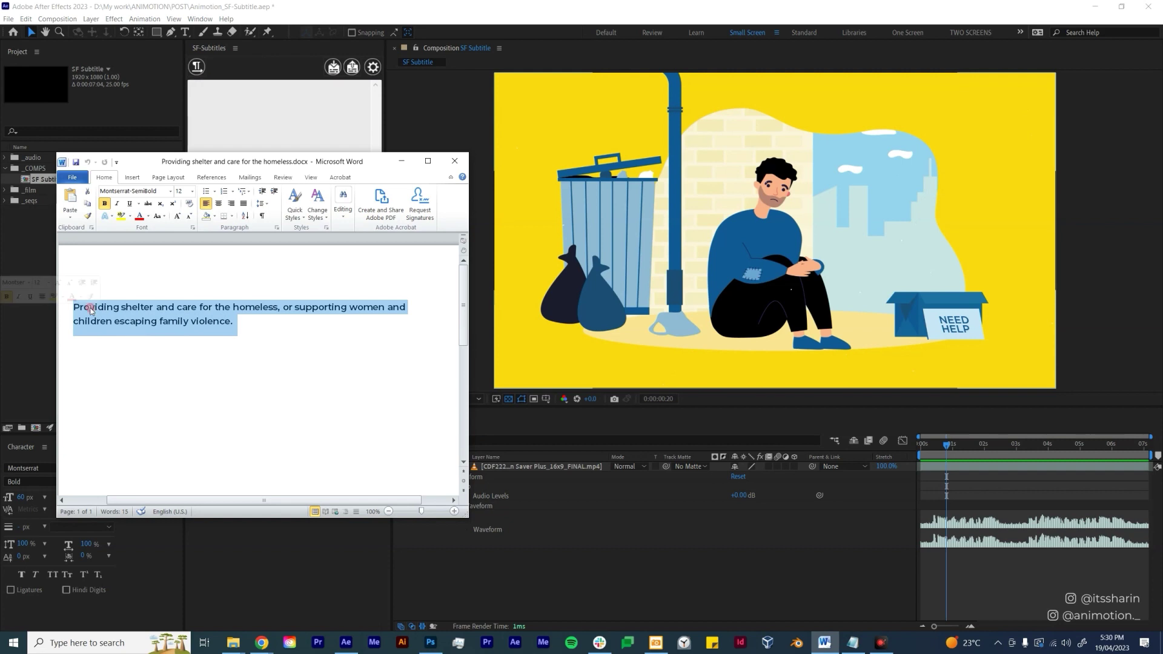
{"action": "left_click", "coordinate": [401, 160]}
Step: Paste the paragraph into the SF-Subtitles box, then clear the box again
{"action": "left_click", "coordinate": [252, 99]}
{"action": "key", "text": "ctrl+v"}
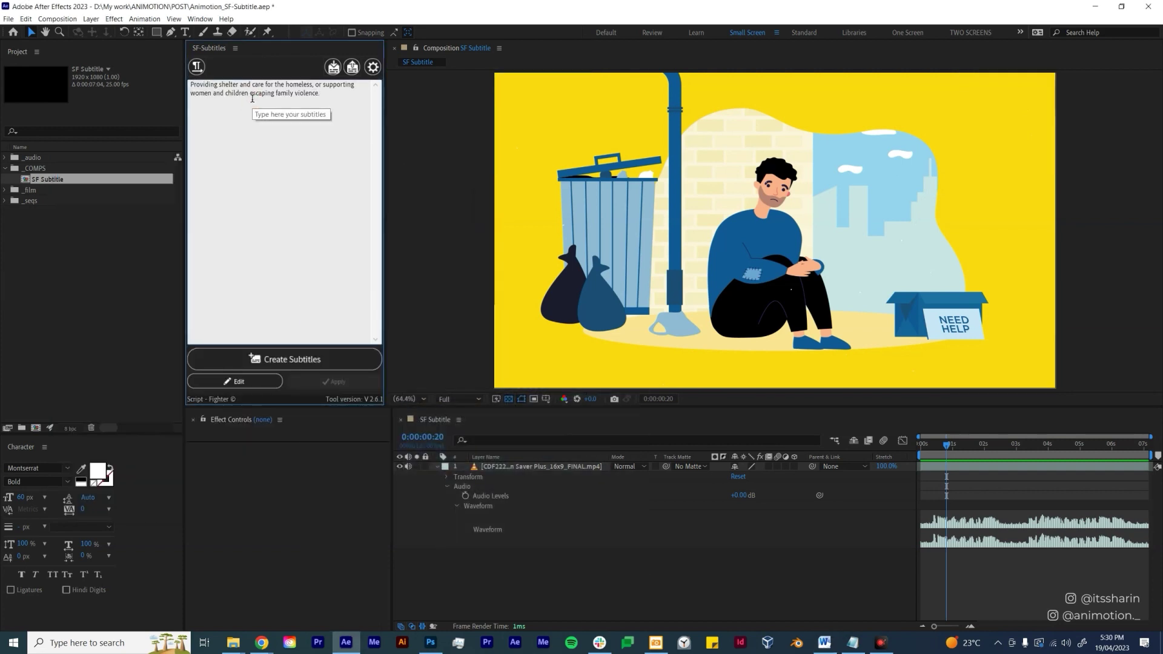
{"action": "key", "text": "ctrl+a"}
{"action": "key", "text": "BackSpace"}
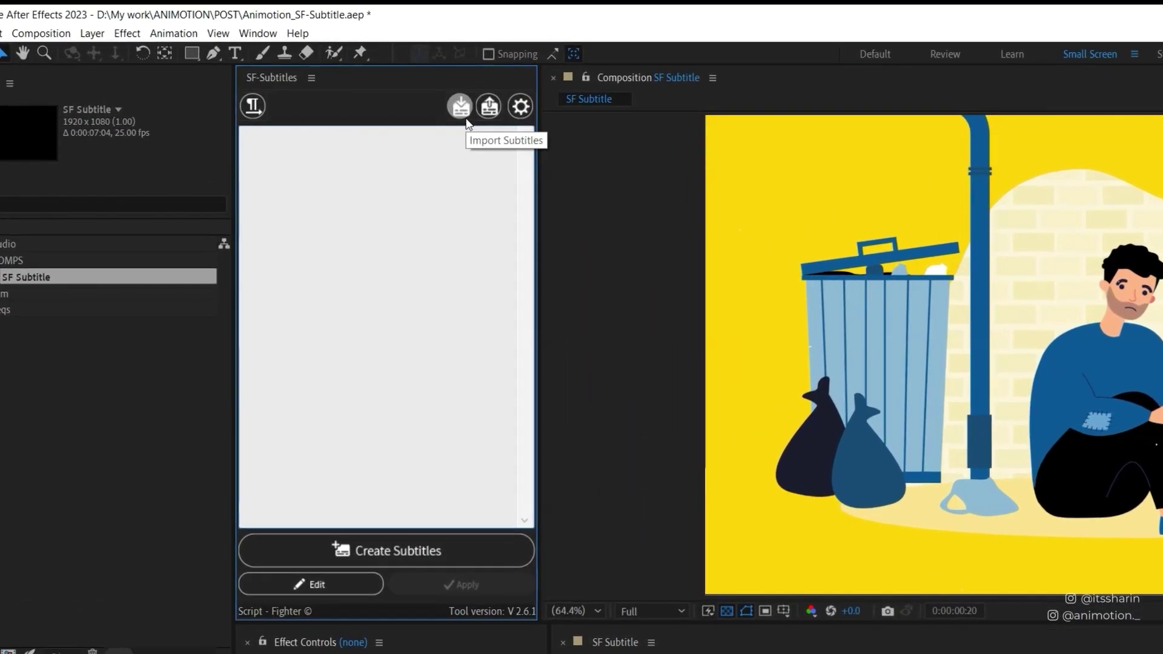
Step: Start Import Subtitles and deselect the narration text in Word and Notepad
{"action": "left_click", "coordinate": [464, 113]}
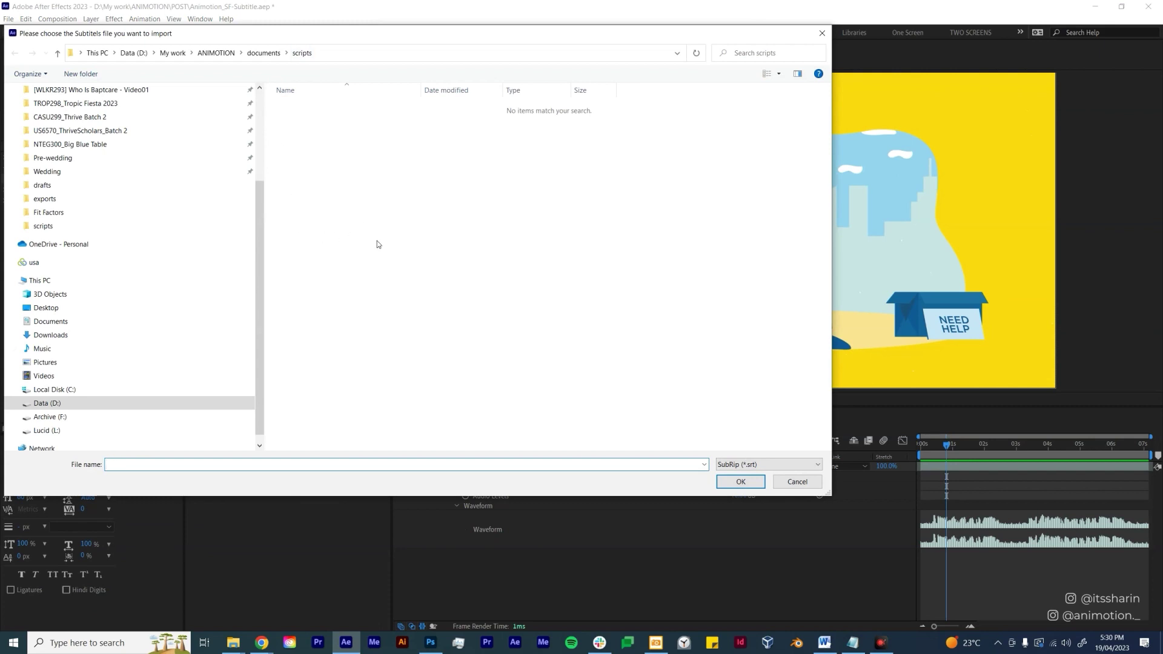
{"action": "left_click", "coordinate": [768, 464]}
{"action": "left_click", "coordinate": [824, 642]}
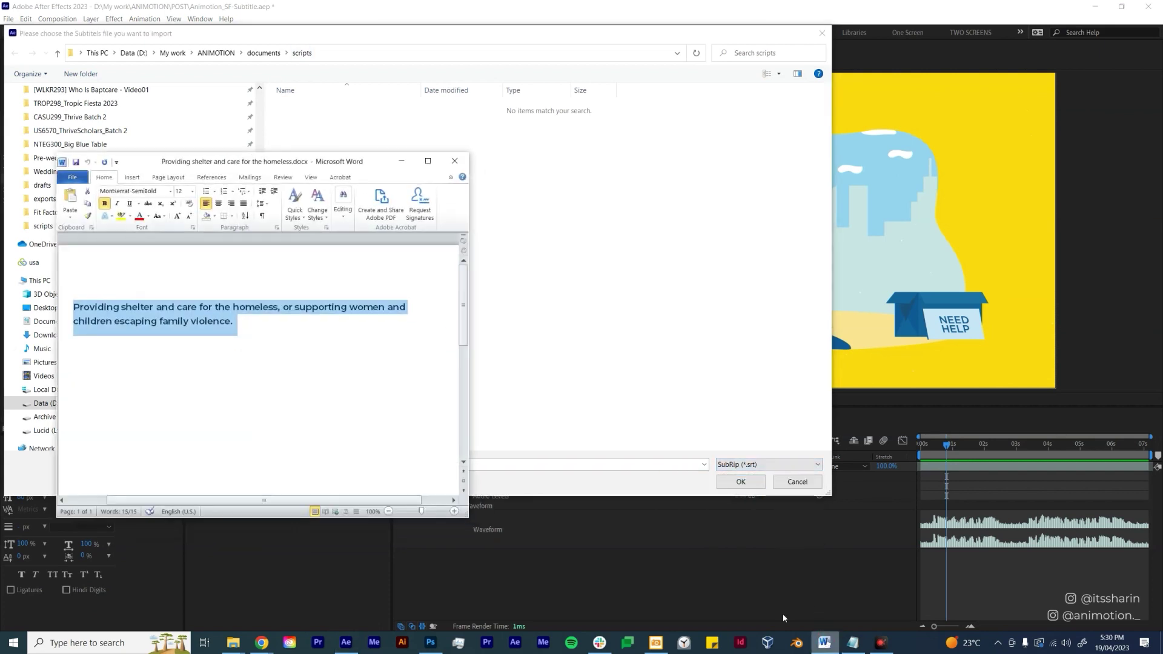
{"action": "left_click", "coordinate": [244, 321]}
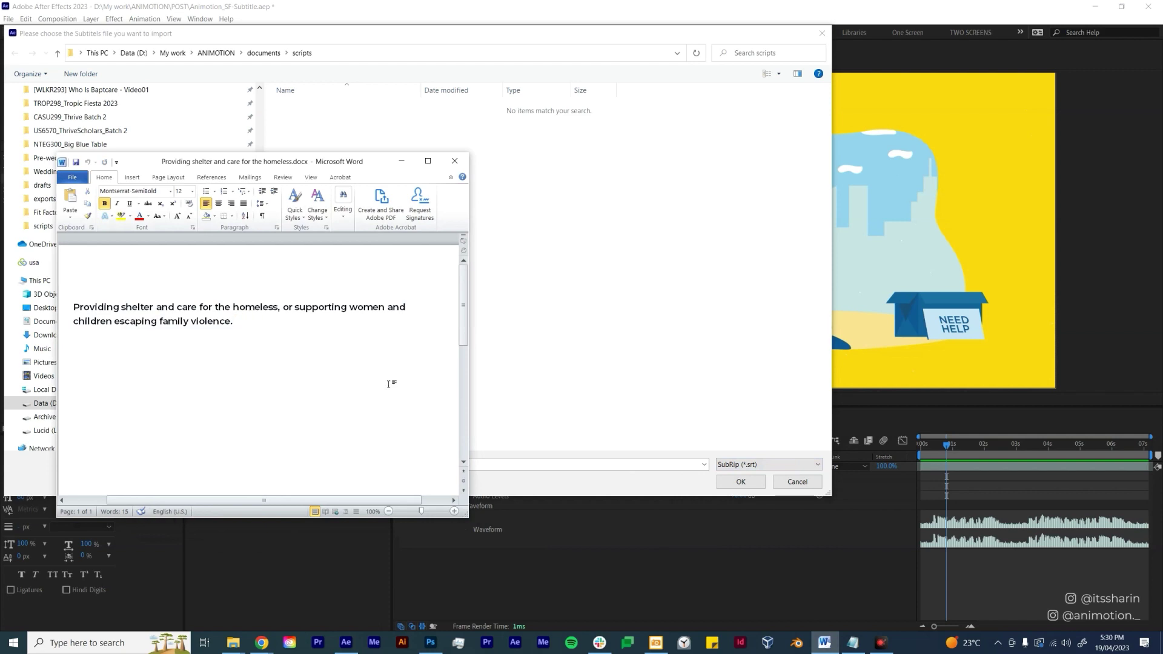
{"action": "left_click", "coordinate": [853, 641]}
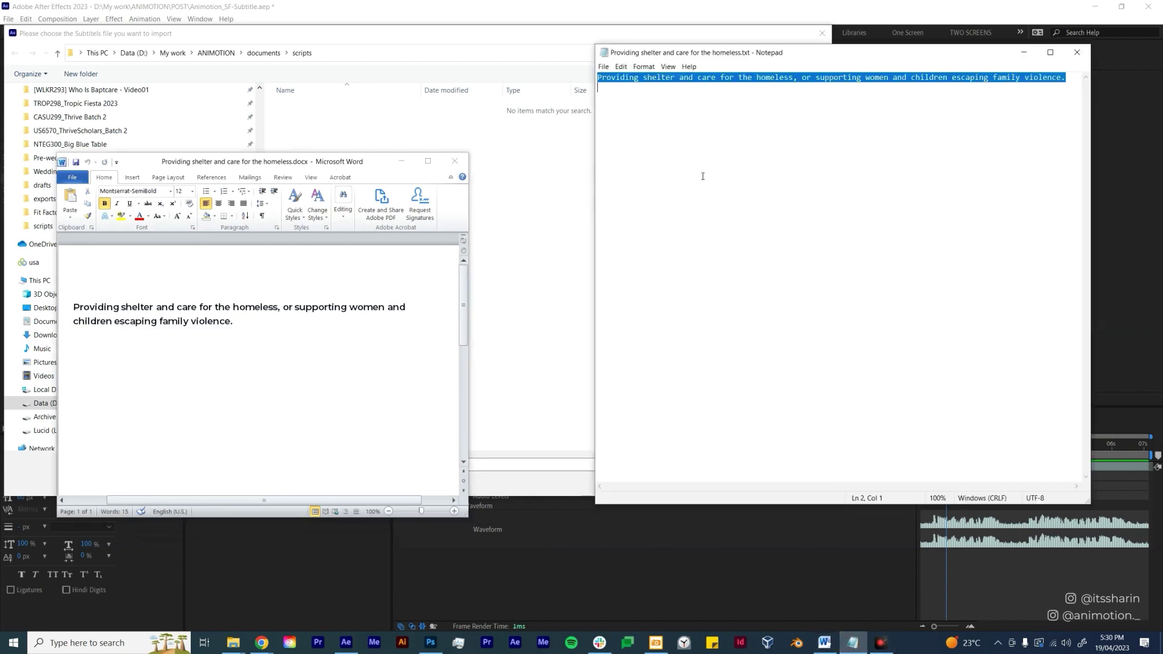
{"action": "left_click", "coordinate": [727, 129]}
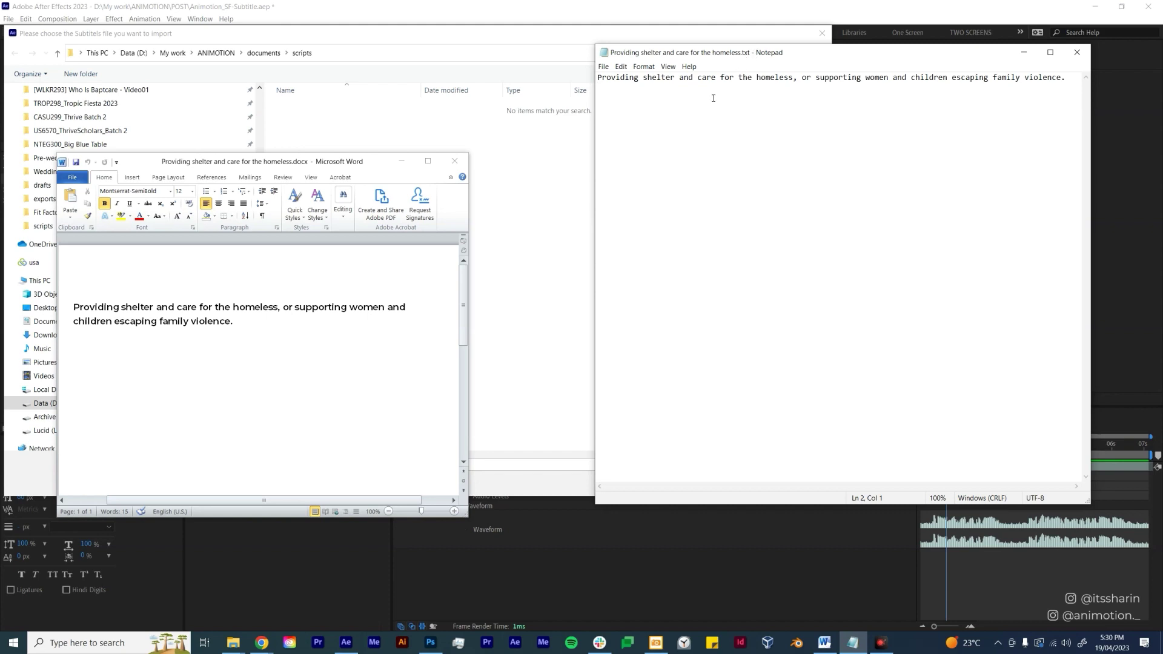
Step: Choose the Text (*.txt) file type and import the homeless narration text file
{"action": "left_click", "coordinate": [502, 276]}
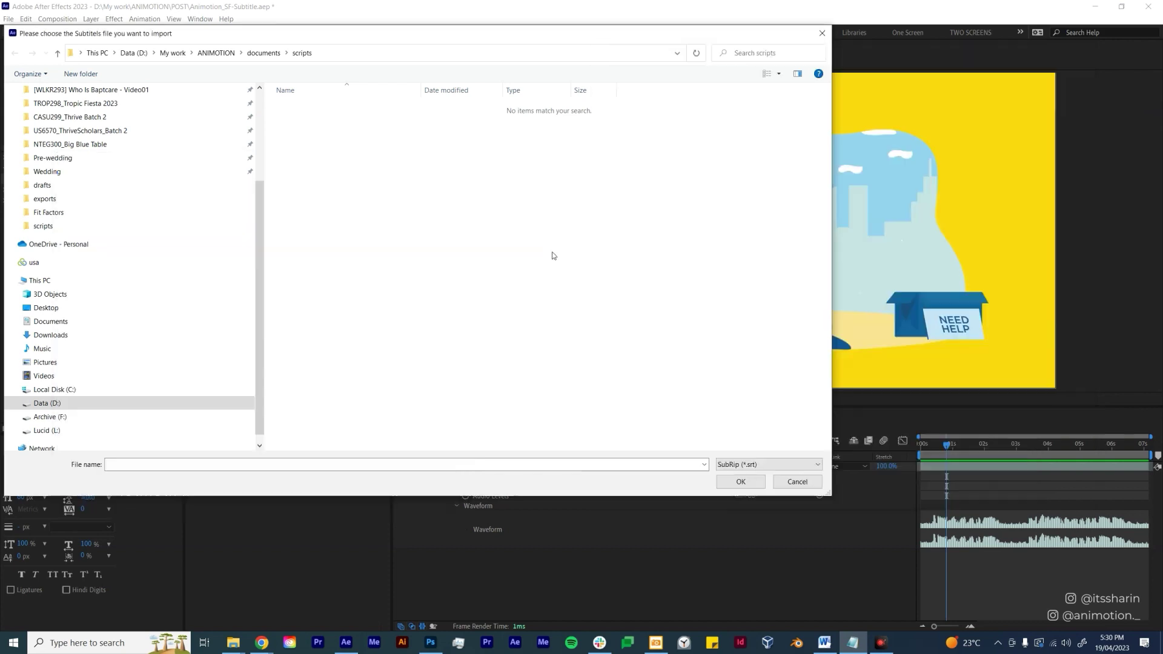
{"action": "left_click", "coordinate": [786, 464]}
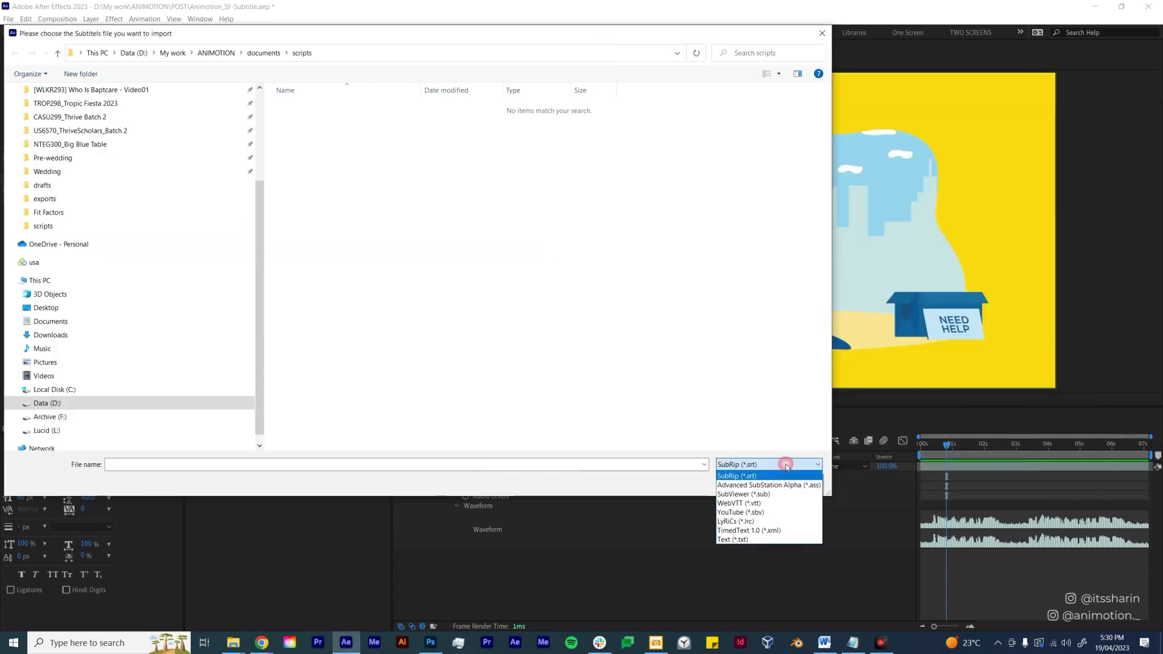
{"action": "left_click", "coordinate": [771, 540]}
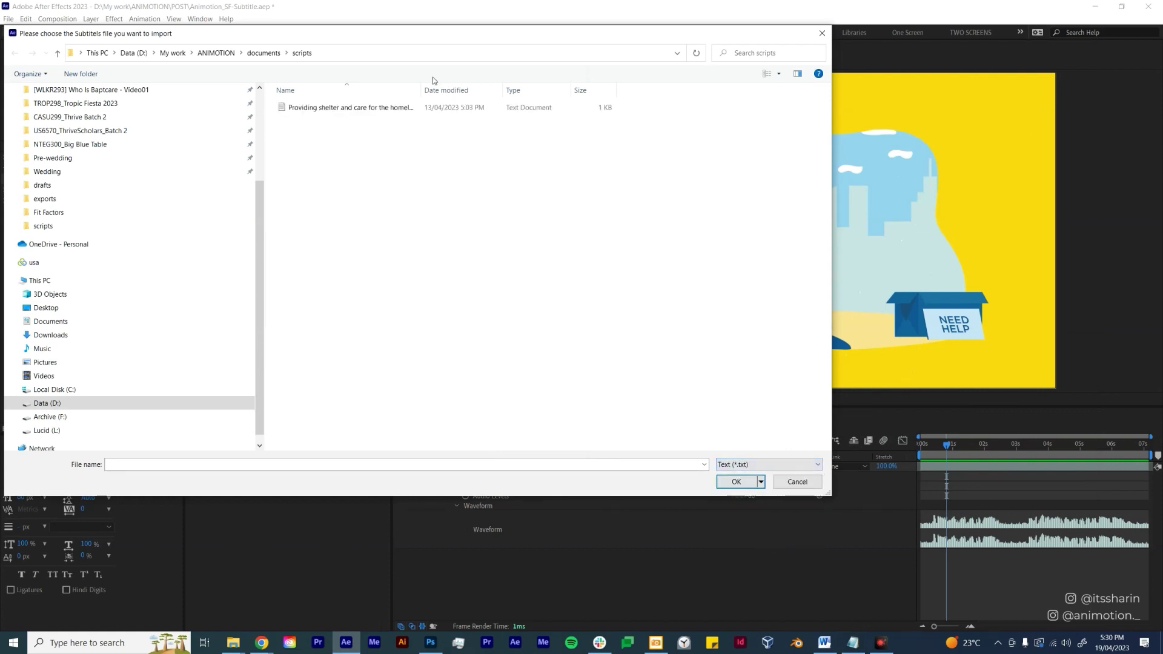
{"action": "double_click", "coordinate": [423, 109]}
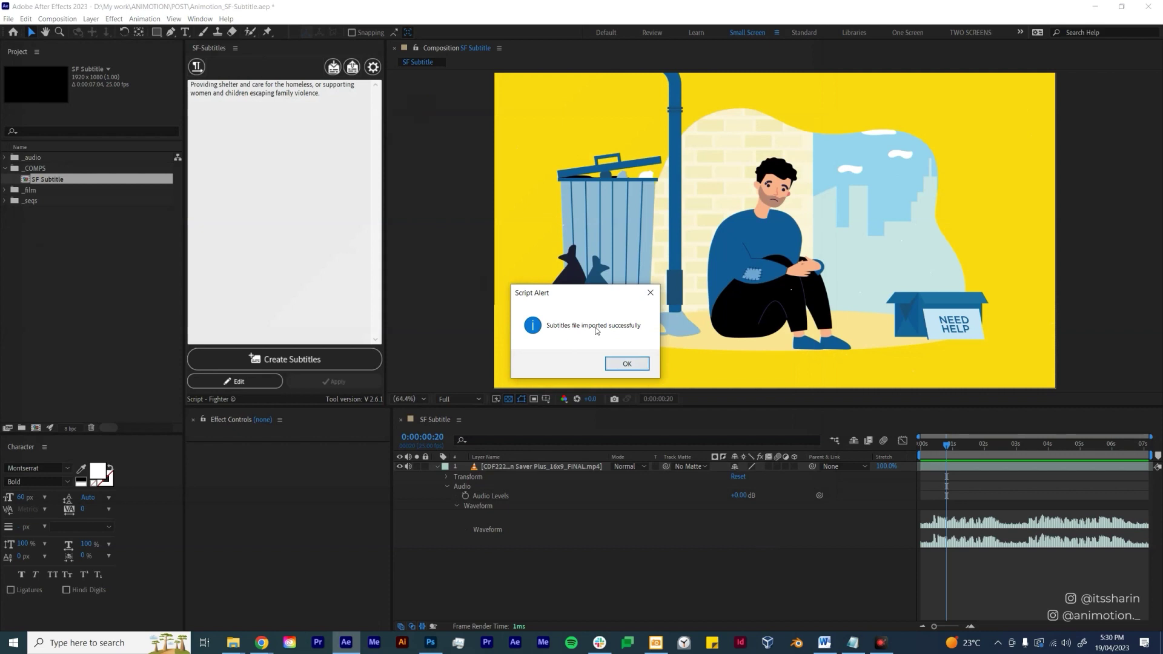
Step: Dismiss the Script Alert and preview the animation from the start to check narration timing
{"action": "left_click", "coordinate": [627, 364]}
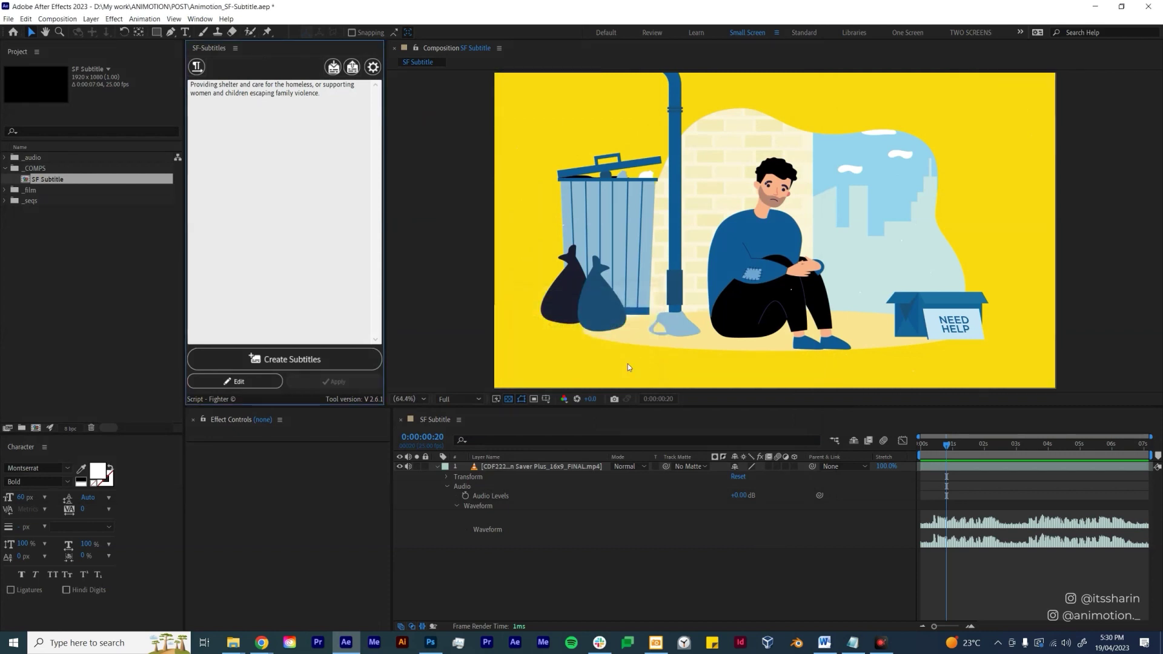
{"action": "left_click", "coordinate": [334, 94]}
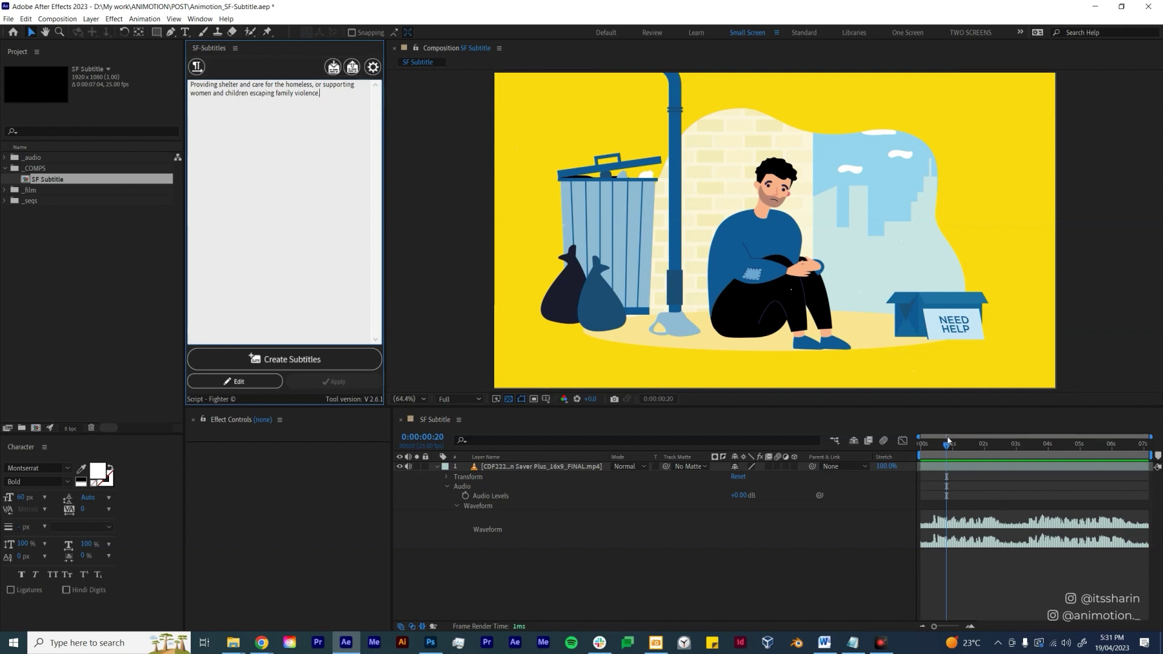
{"action": "left_click_drag", "start_coordinate": [946, 444], "coordinate": [921, 451]}
{"action": "key", "text": "space"}
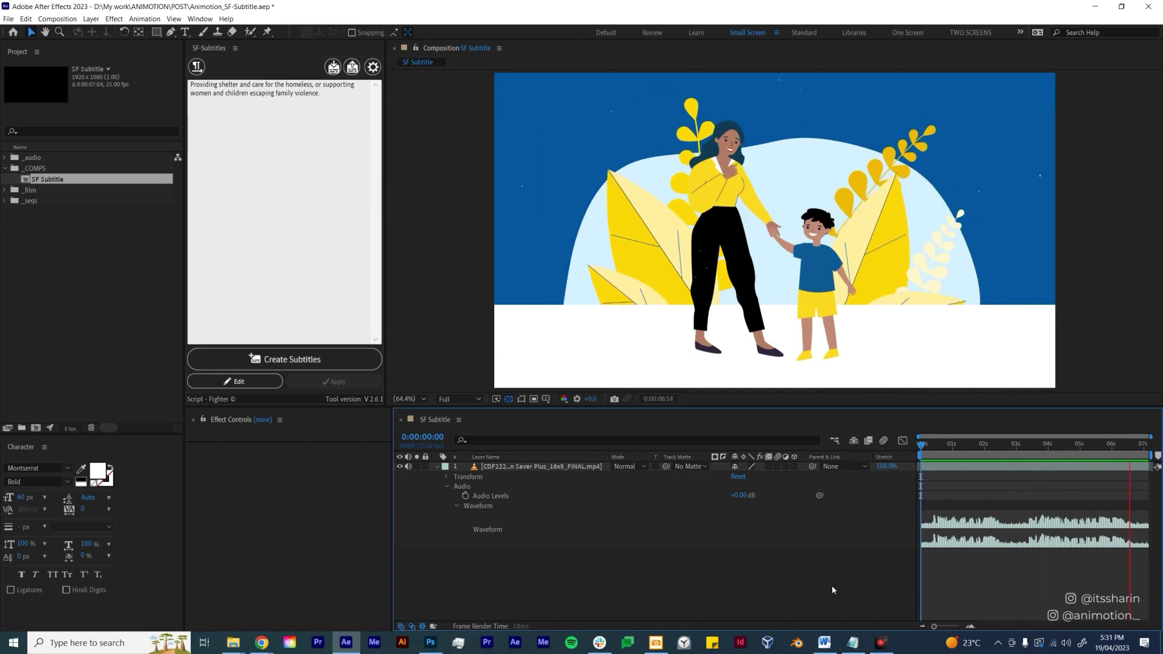
{"action": "key", "text": "space"}
{"action": "left_click_drag", "start_coordinate": [925, 445], "coordinate": [1090, 440]}
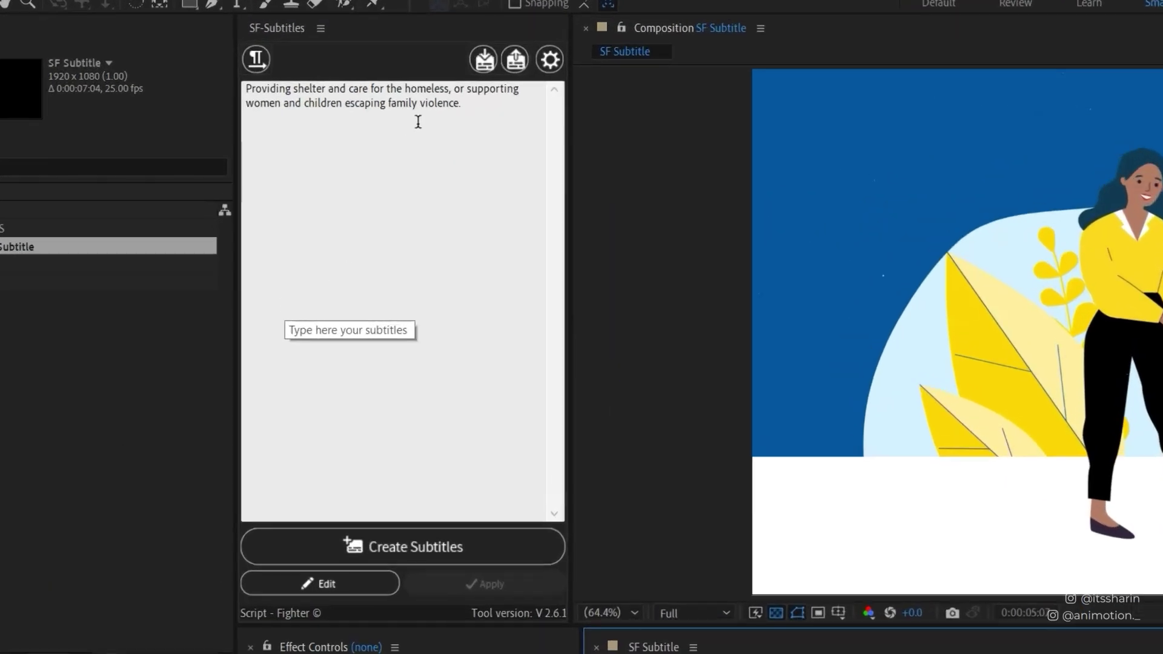
Step: Break lines before 'or' and 'escaping', add a blank line after 'homeless,', then select all
{"action": "left_click", "coordinate": [455, 90]}
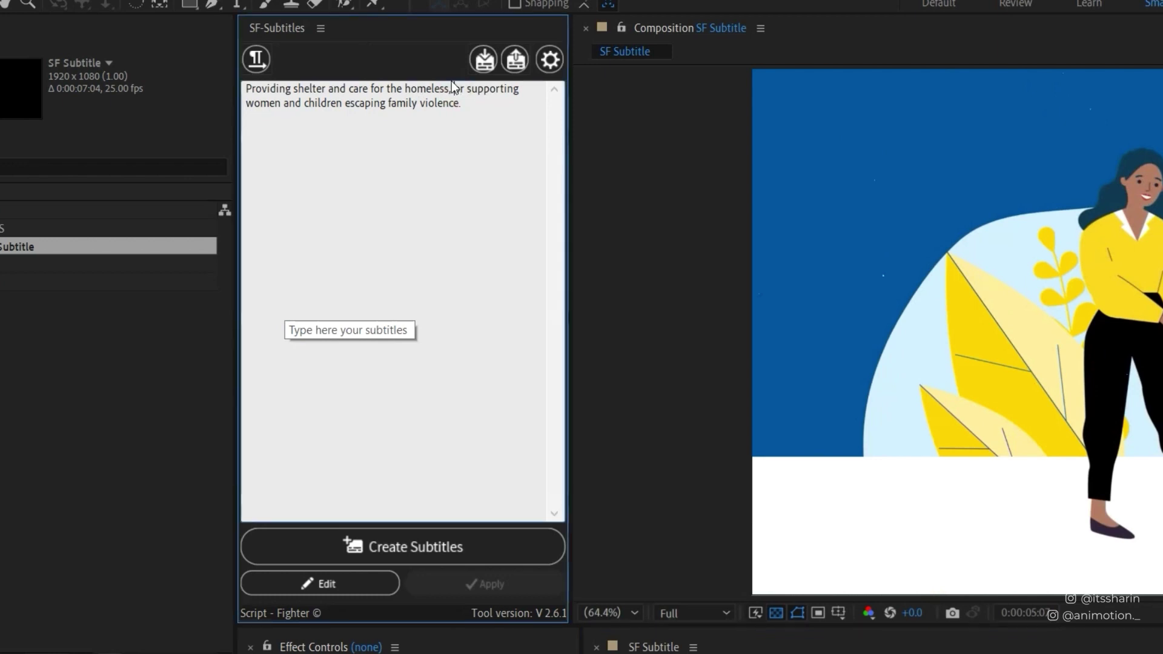
{"action": "key", "text": "BackSpace"}
{"action": "key", "text": "Return"}
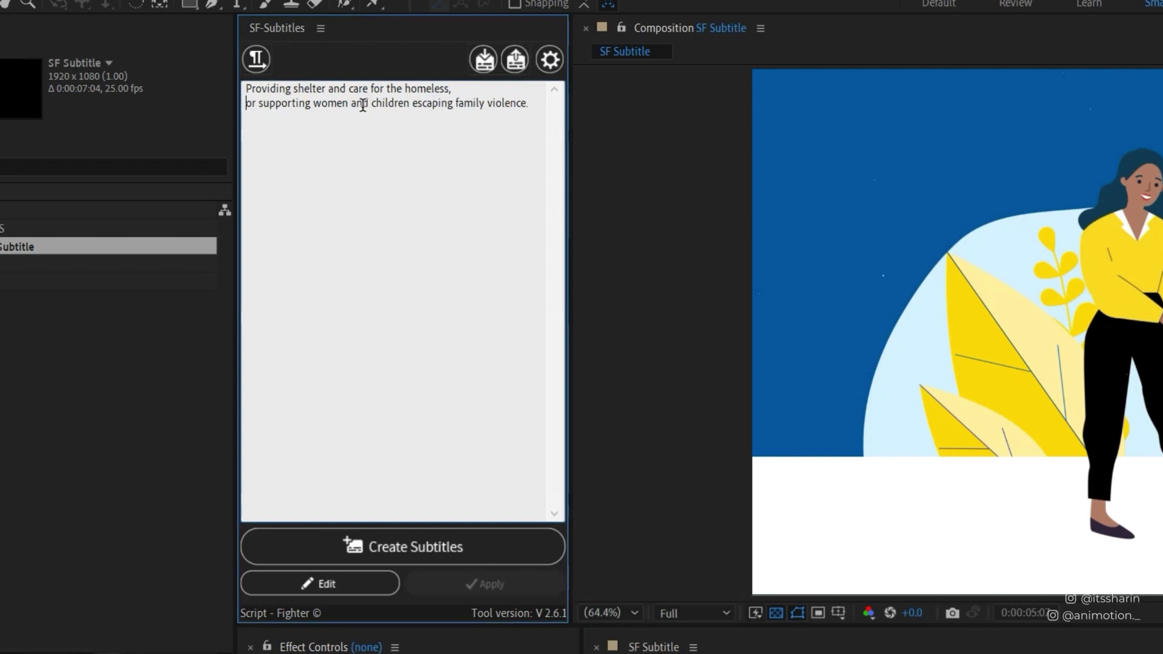
{"action": "left_click", "coordinate": [410, 104]}
{"action": "key", "text": "BackSpace"}
{"action": "key", "text": "Return"}
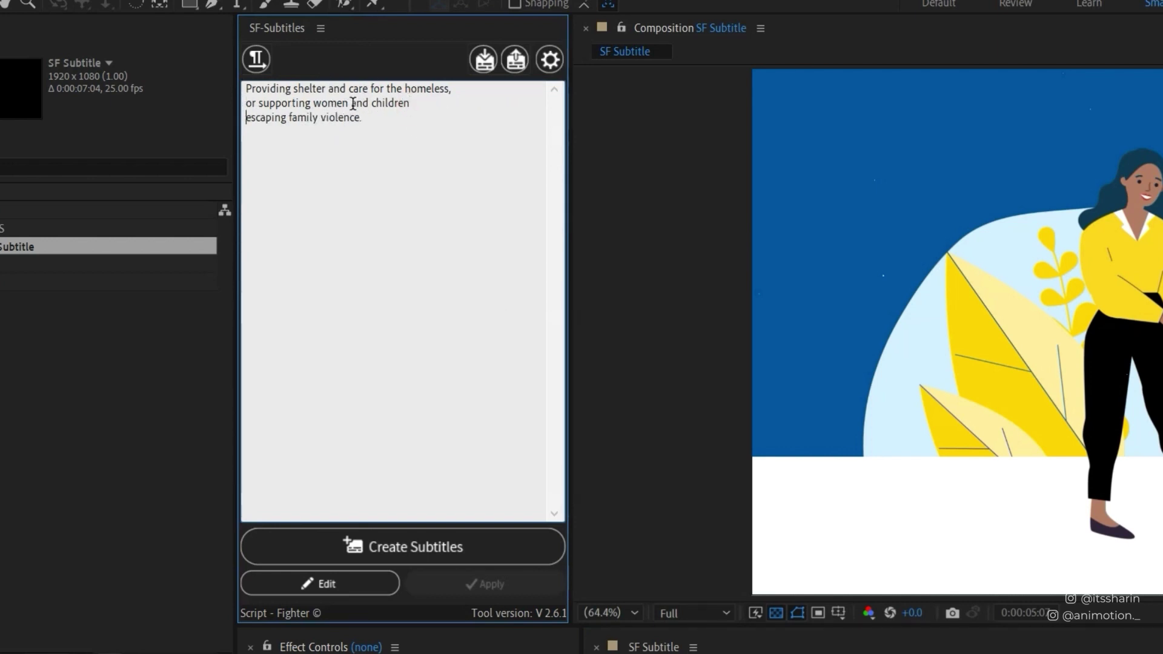
{"action": "left_click", "coordinate": [487, 88]}
{"action": "key", "text": "Return"}
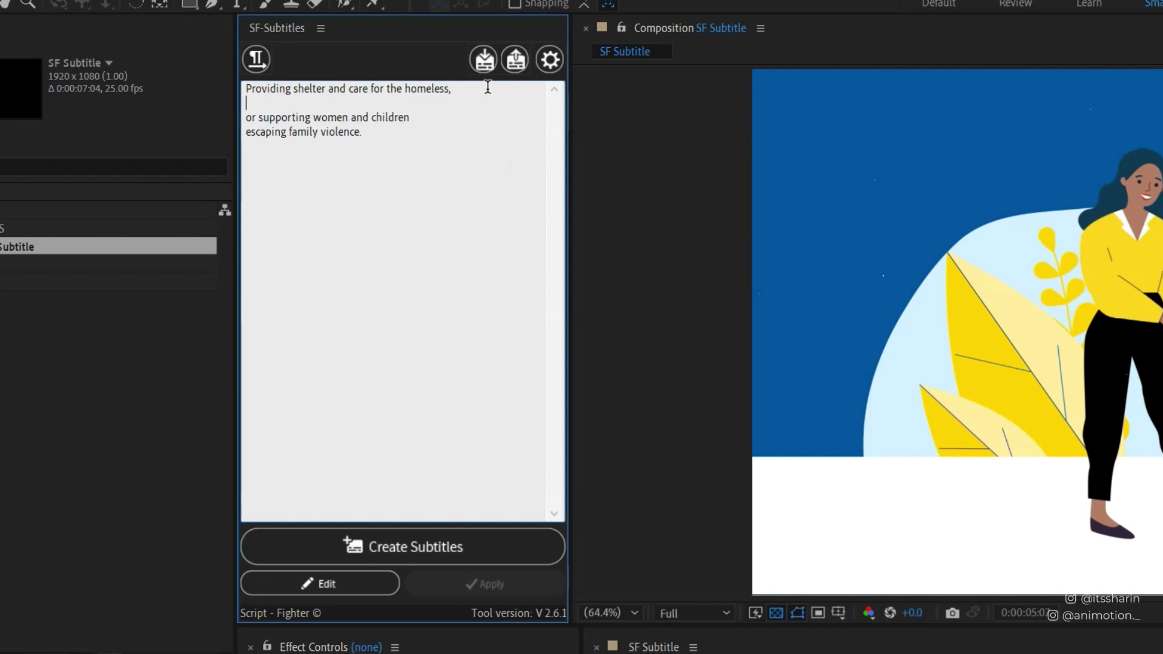
{"action": "key", "text": "ctrl+a"}
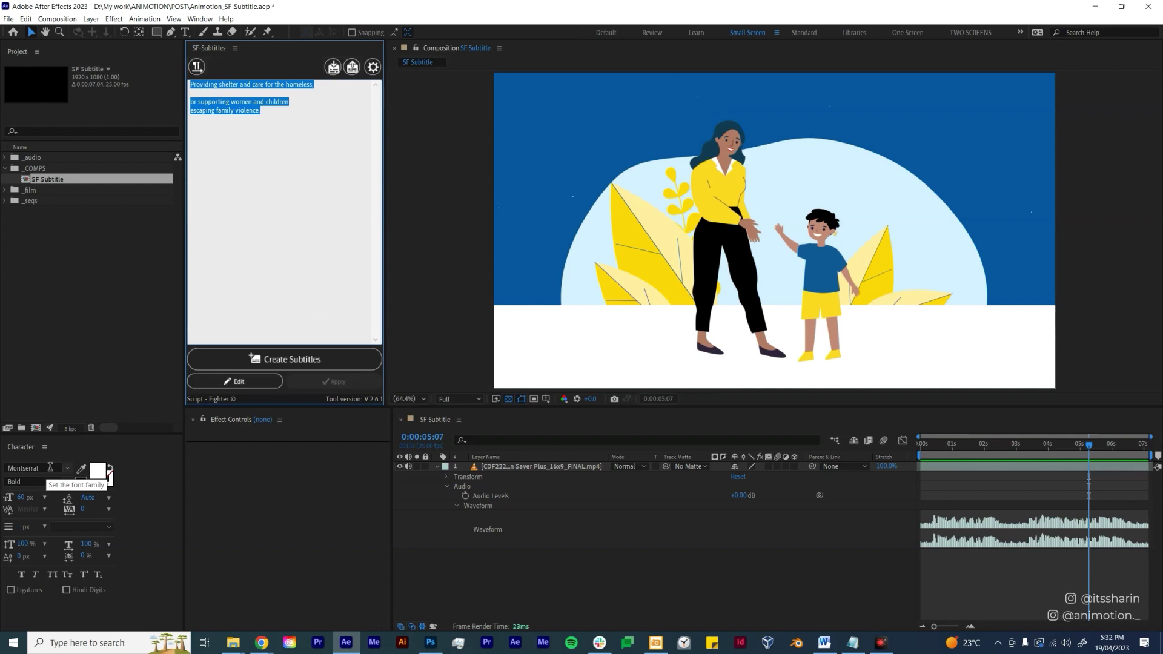
Step: Set the Character panel font to Montserrat Bold at 48 px
{"action": "left_click", "coordinate": [70, 475]}
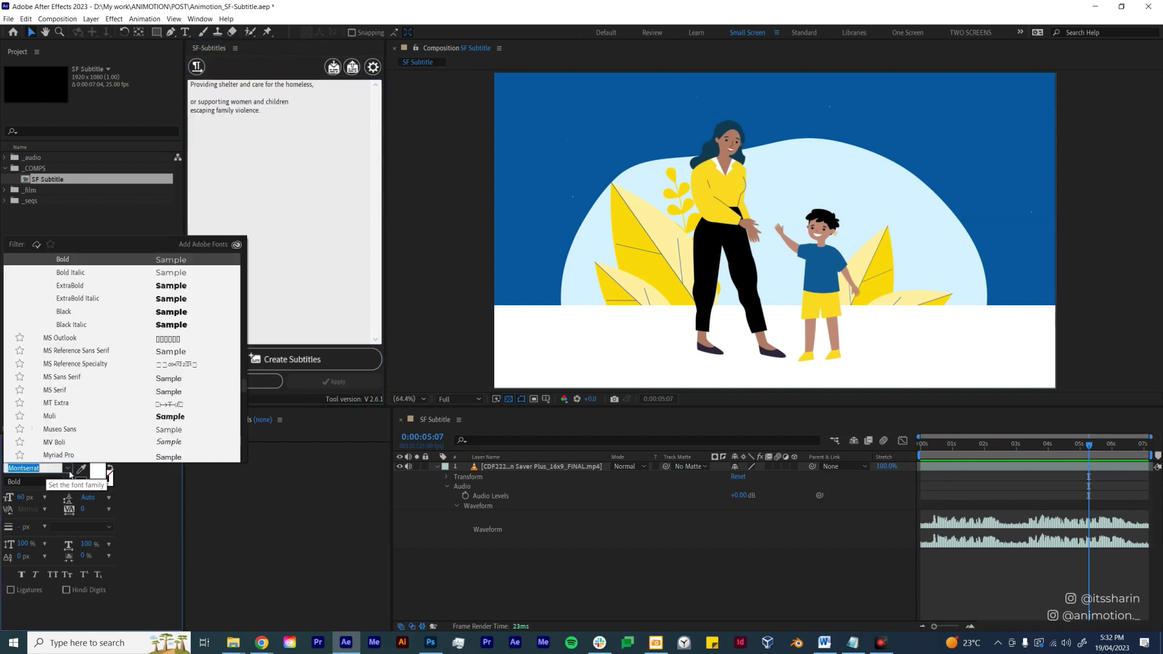
{"action": "scroll", "coordinate": [132, 412], "scroll_direction": "up", "scroll_amount": 2}
{"action": "scroll", "coordinate": [132, 412], "scroll_direction": "down", "scroll_amount": 2}
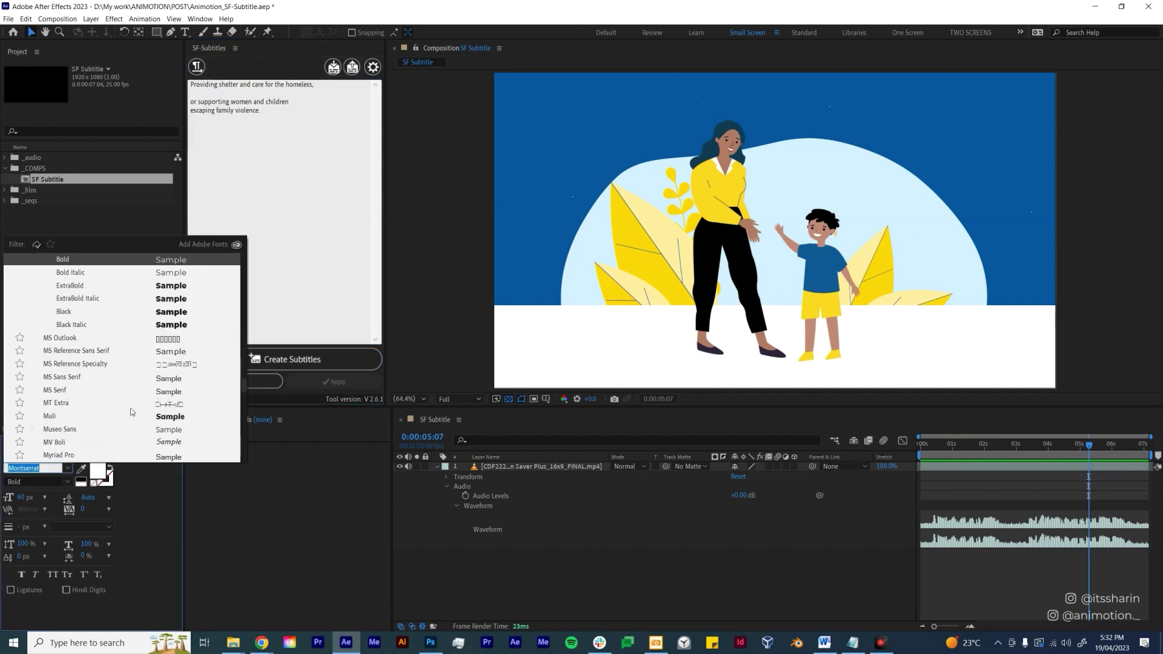
{"action": "scroll", "coordinate": [100, 404], "scroll_direction": "up", "scroll_amount": 3}
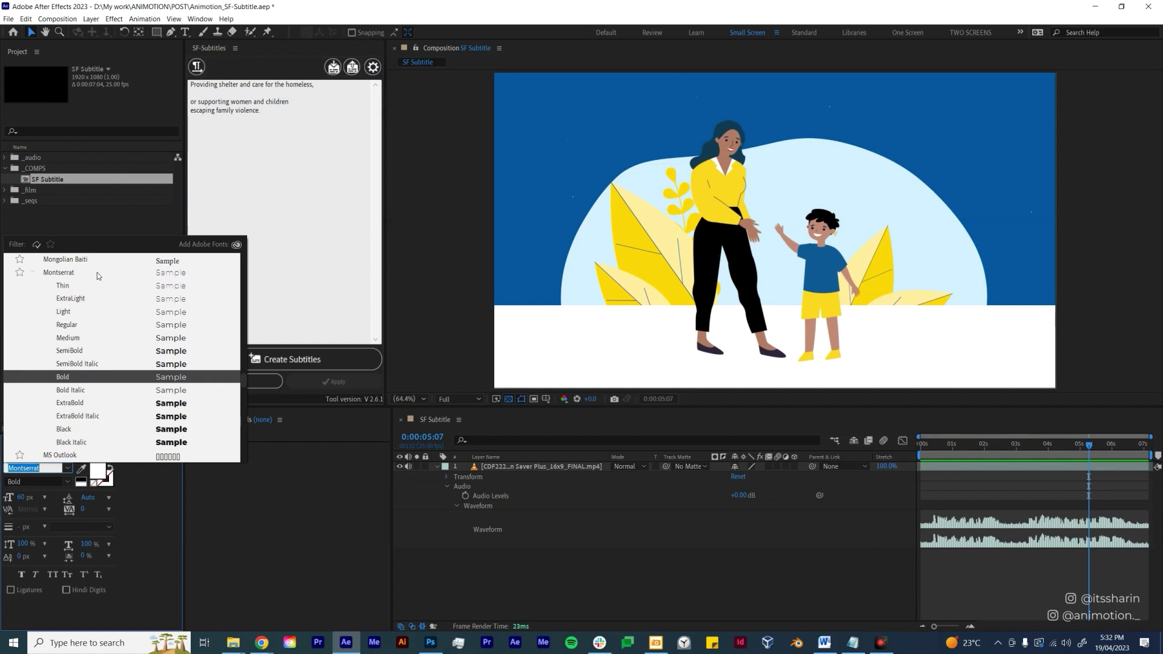
{"action": "left_click", "coordinate": [97, 272]}
{"action": "left_click", "coordinate": [67, 481]}
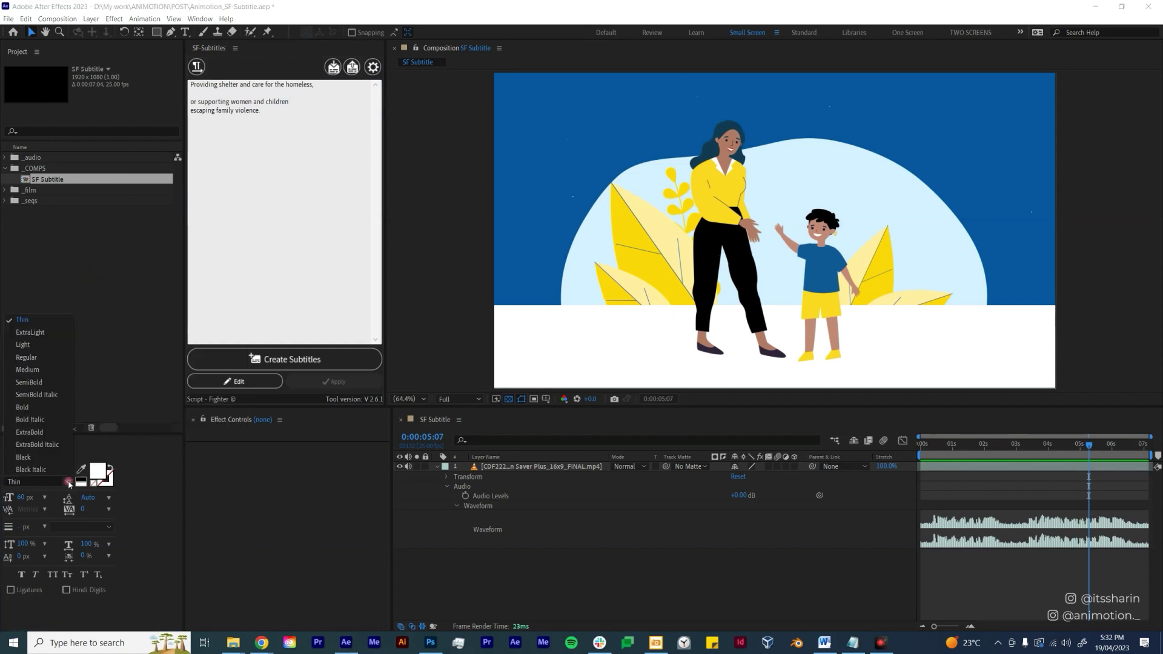
{"action": "left_click", "coordinate": [44, 407]}
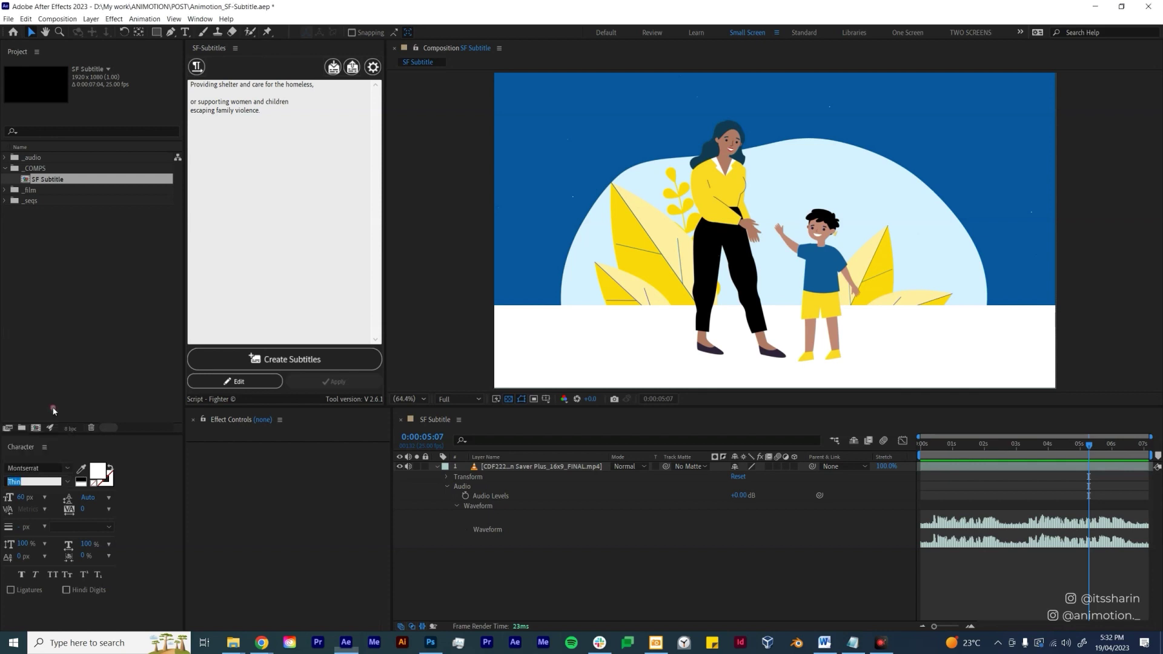
{"action": "left_click", "coordinate": [21, 497]}
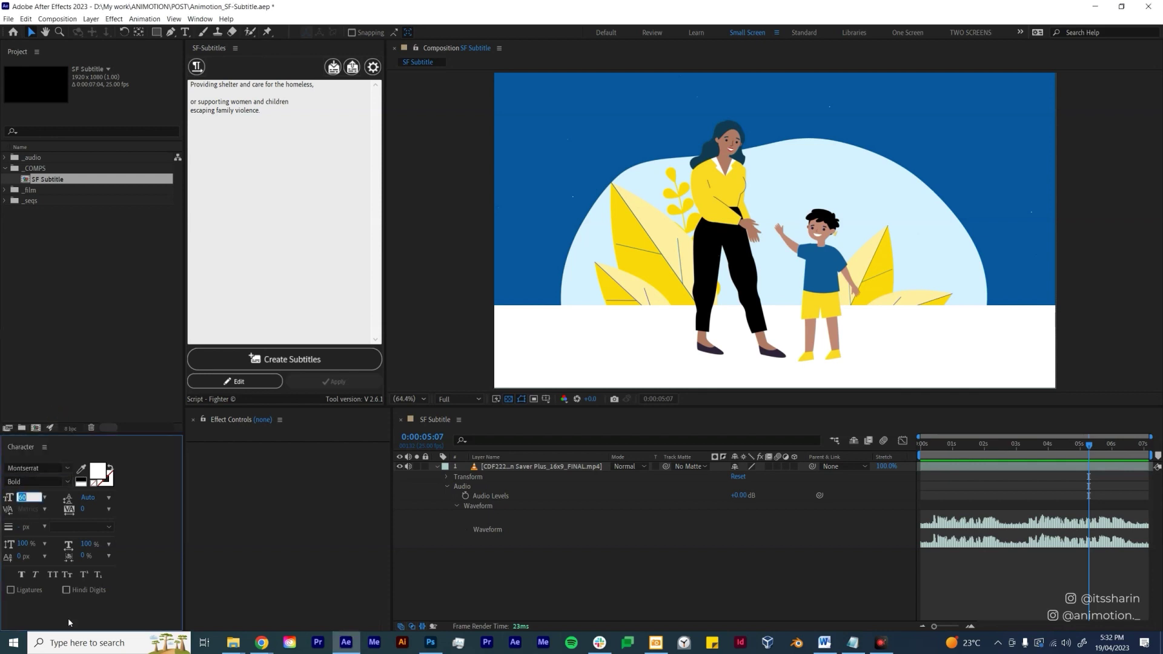
{"action": "type", "text": "48"}
{"action": "key", "text": "Return"}
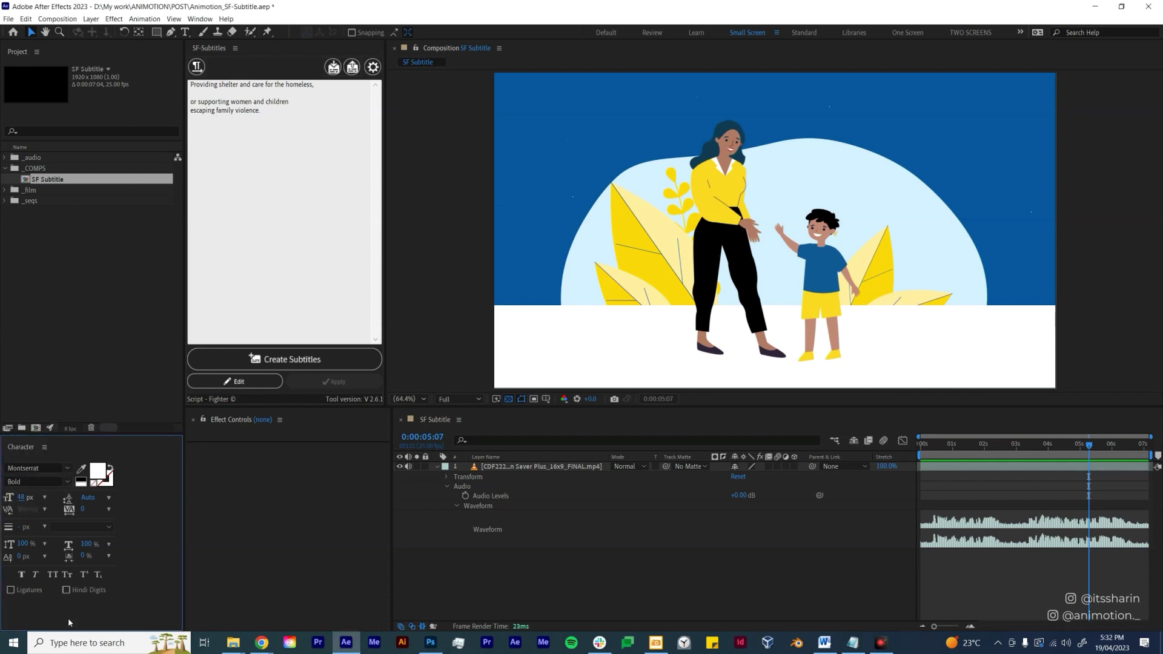
Step: Generate the subtitle text and background layers with Create Subtitles
{"action": "left_click", "coordinate": [331, 360]}
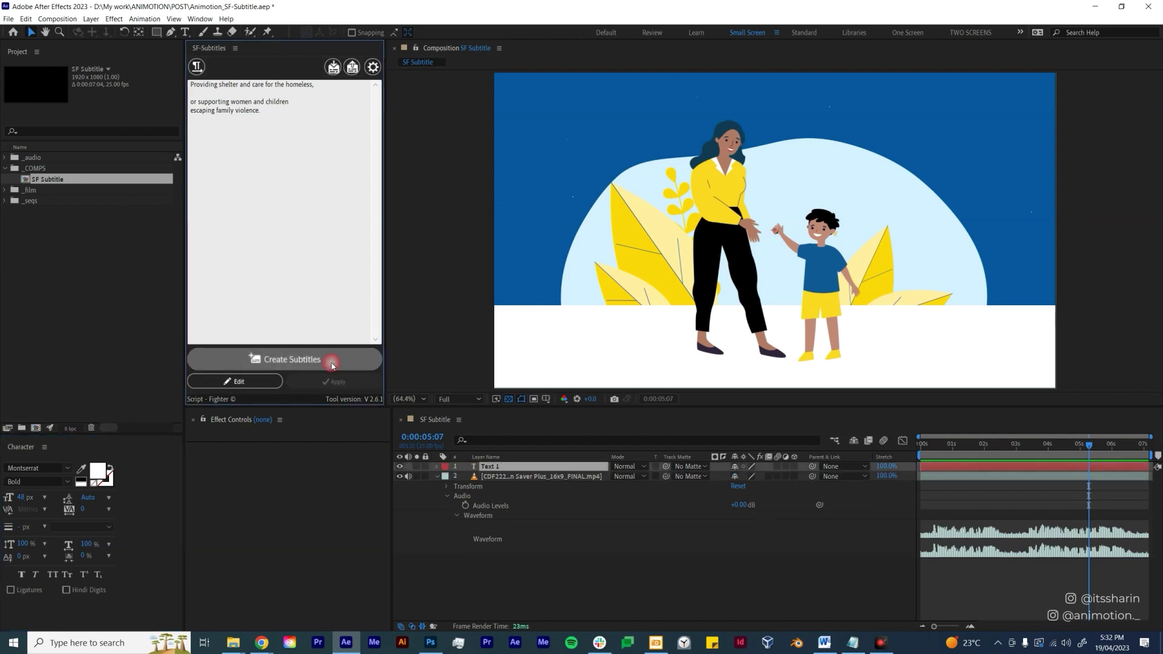
{"action": "left_click", "coordinate": [949, 454]}
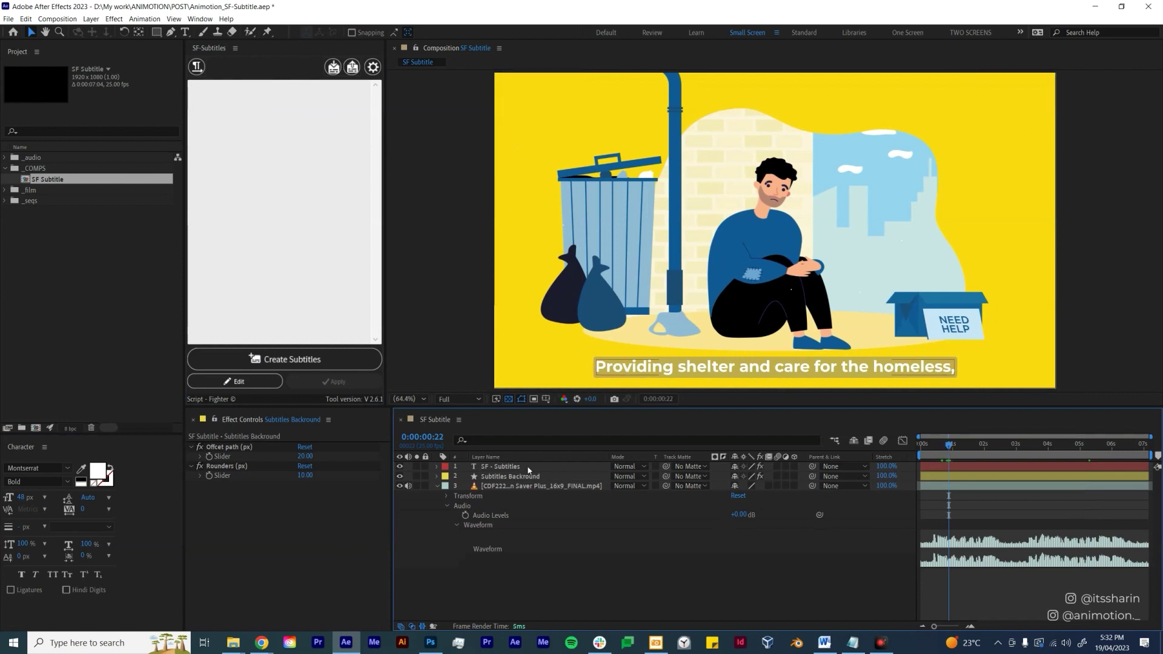
{"action": "left_click", "coordinate": [528, 467]}
{"action": "left_click", "coordinate": [540, 477]}
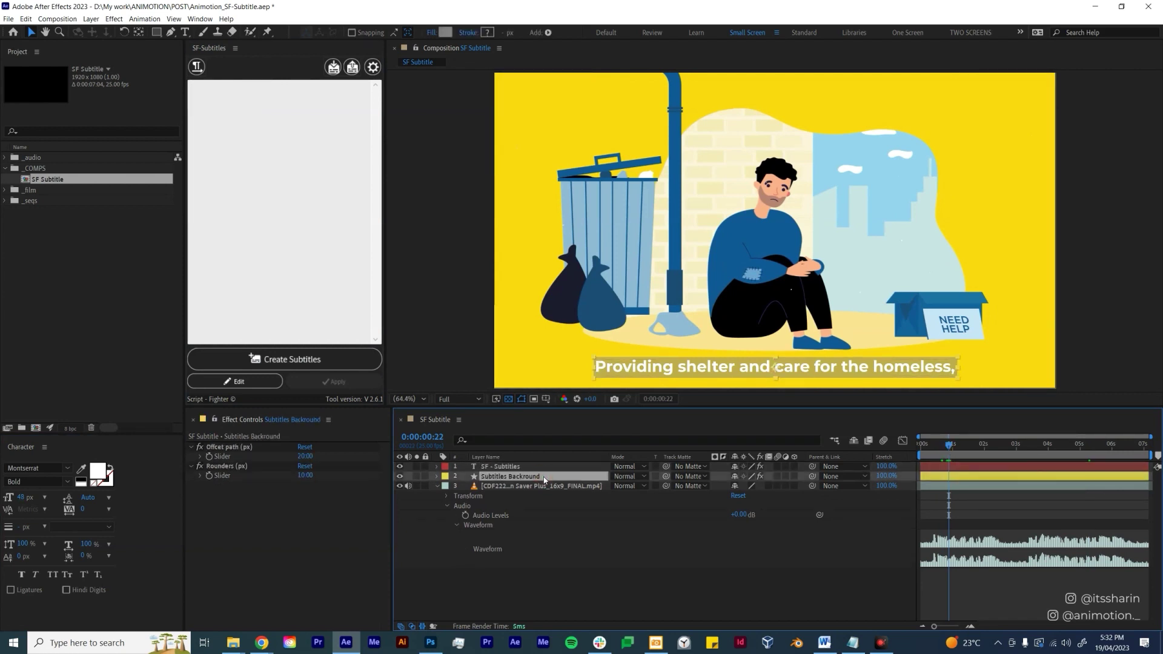
{"action": "left_click", "coordinate": [557, 469]}
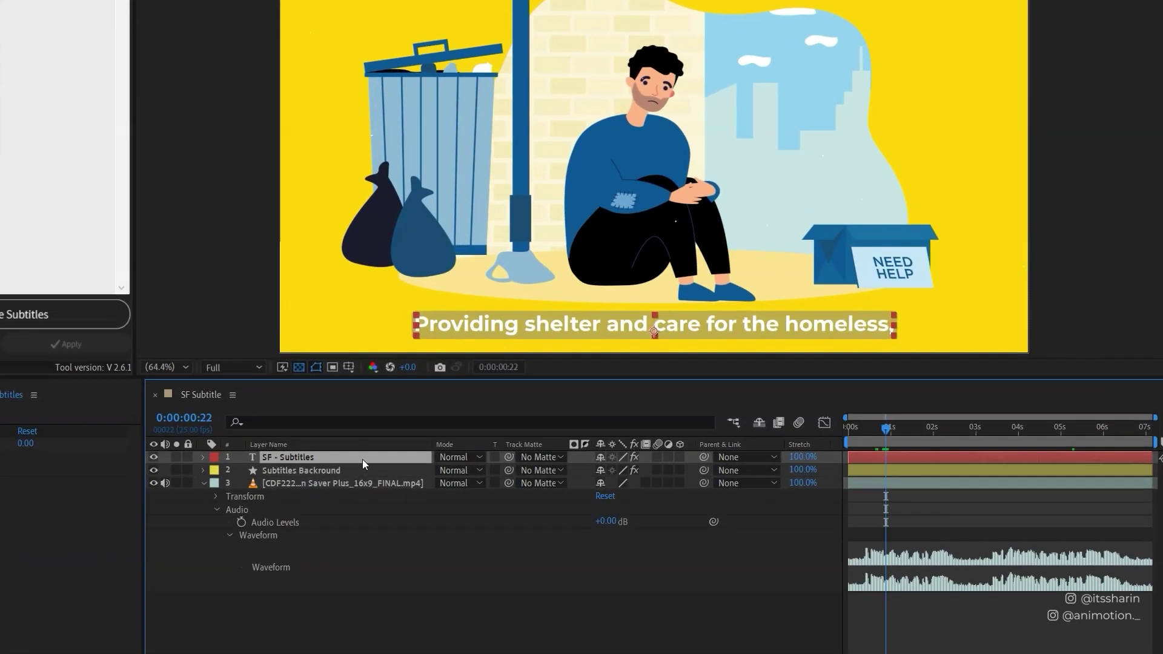
Step: Delete the final Source Text keyframe on SF - Subtitles and step through the remaining changes
{"action": "key", "text": "u"}
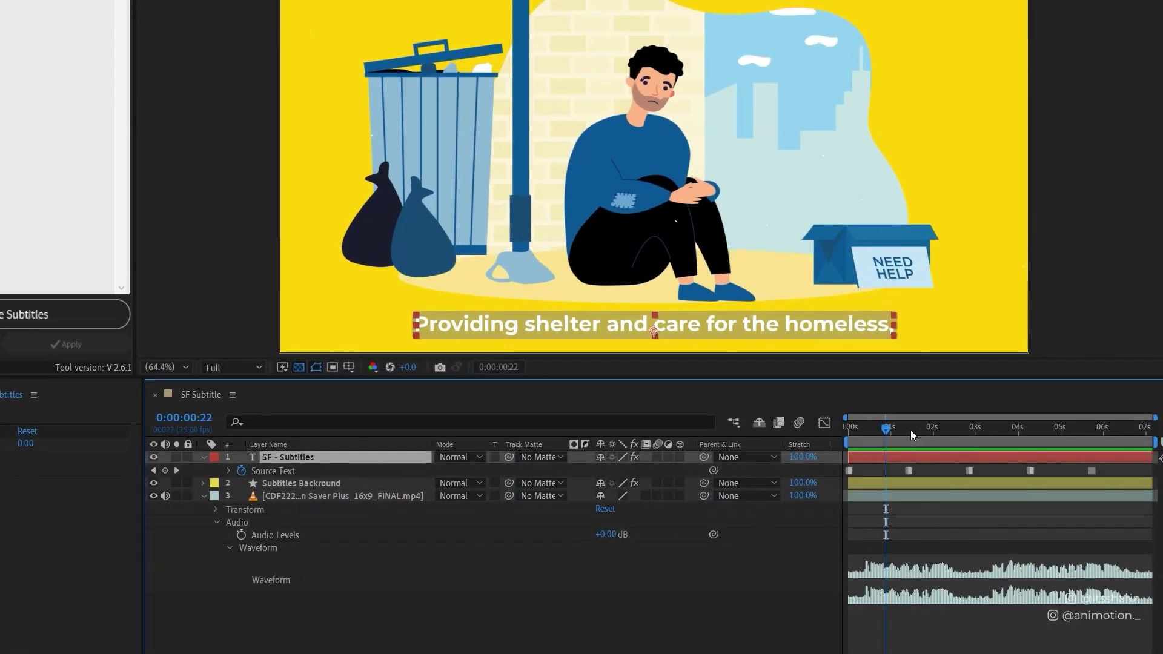
{"action": "left_click_drag", "start_coordinate": [913, 442], "coordinate": [1091, 460]}
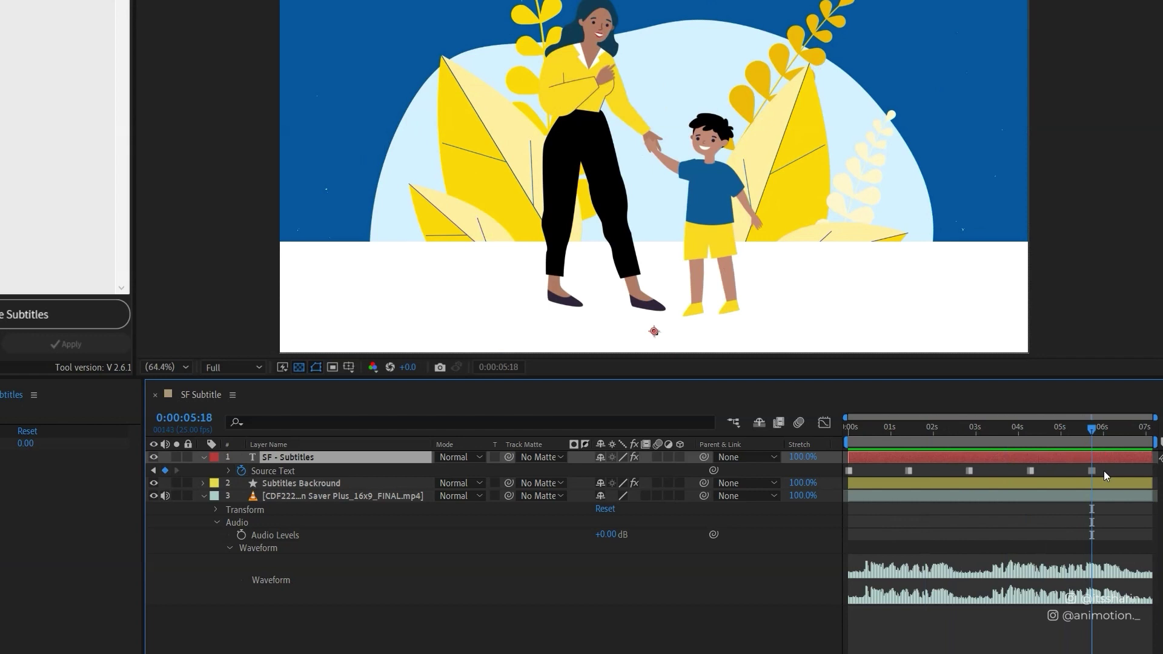
{"action": "left_click", "coordinate": [1091, 471]}
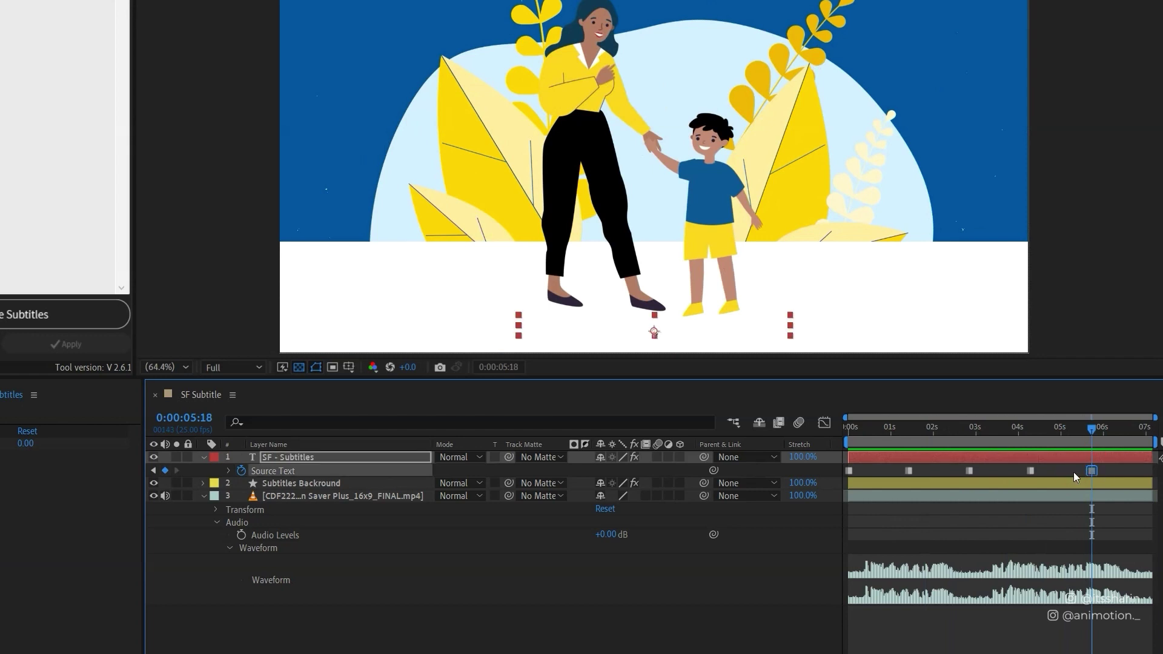
{"action": "key", "text": "Delete"}
{"action": "left_click", "coordinate": [858, 436]}
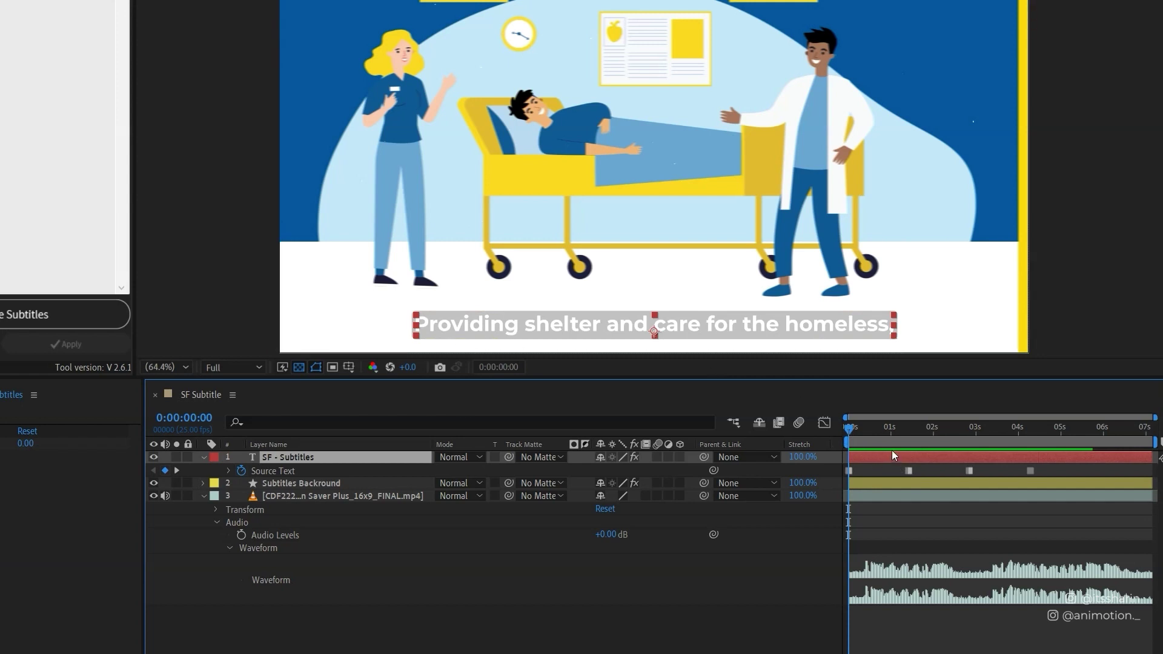
{"action": "left_click", "coordinate": [906, 443]}
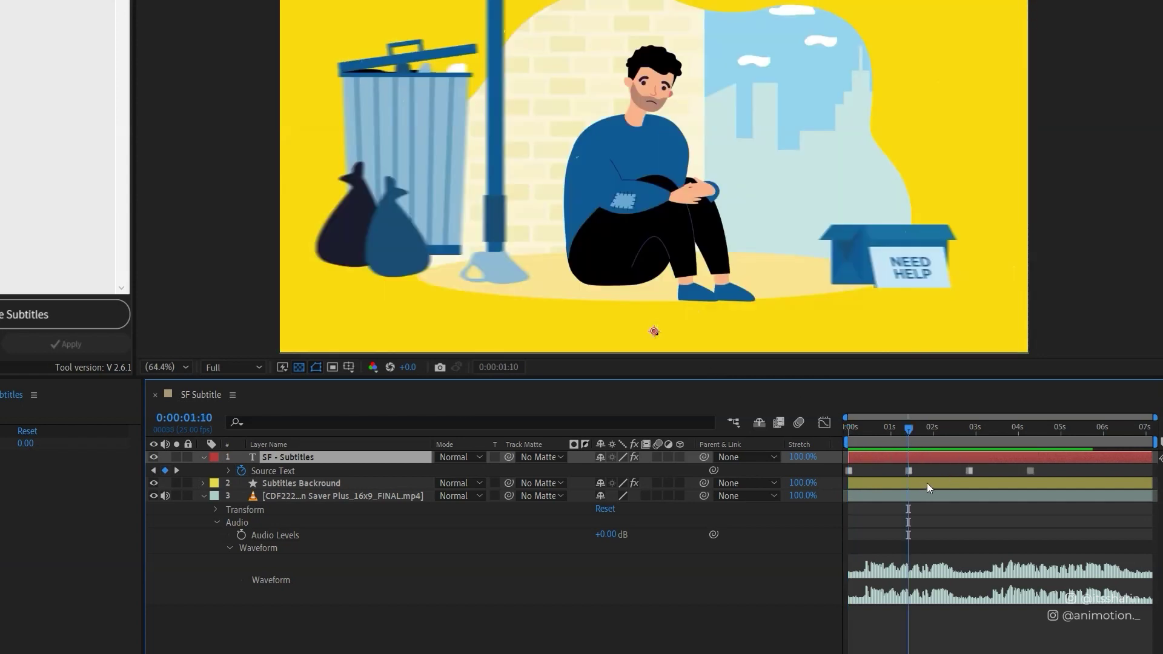
{"action": "key", "text": "k"}
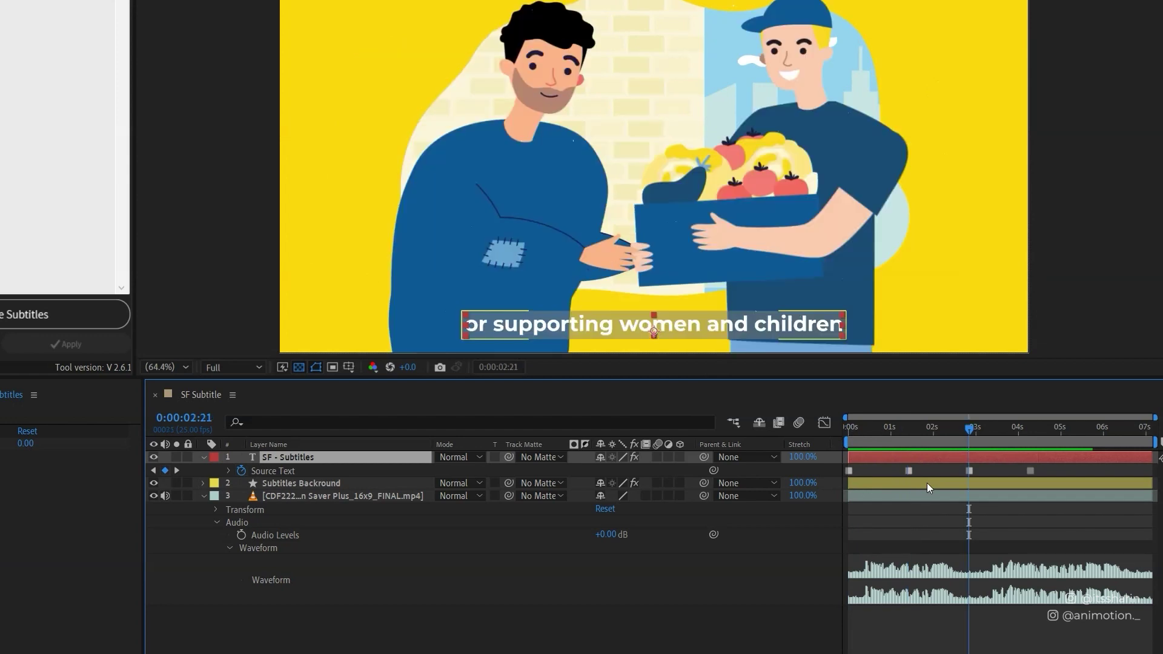
{"action": "key", "text": "k"}
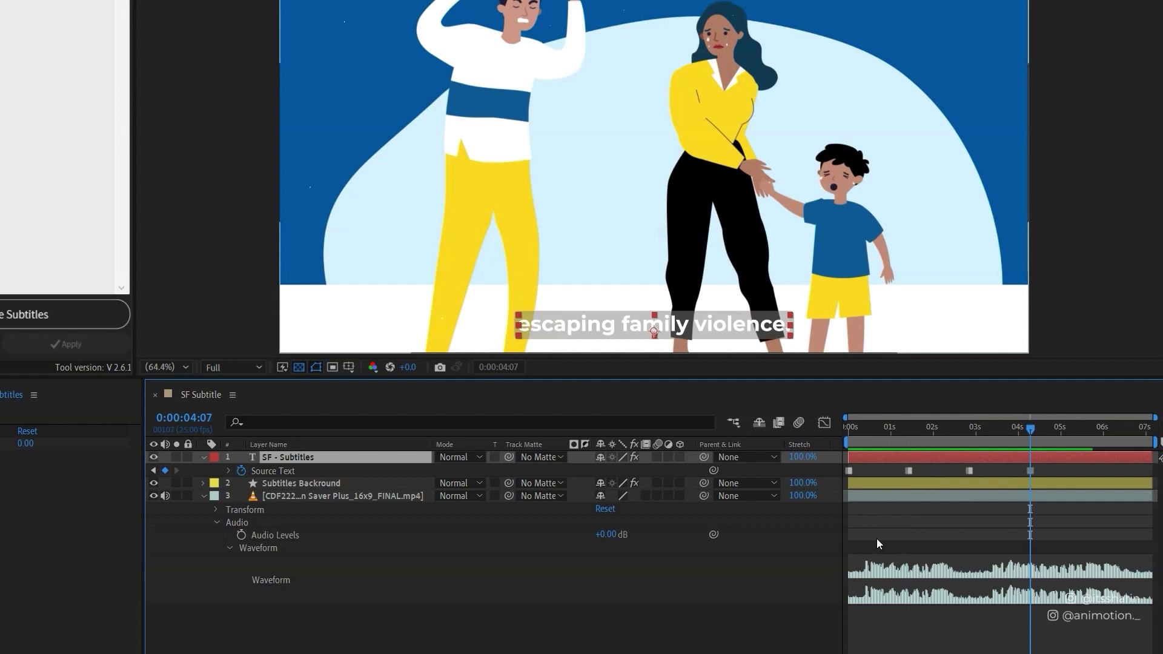
Step: Move the blank-line subtitle keyframe later, to about 2:19
{"action": "left_click", "coordinate": [899, 427]}
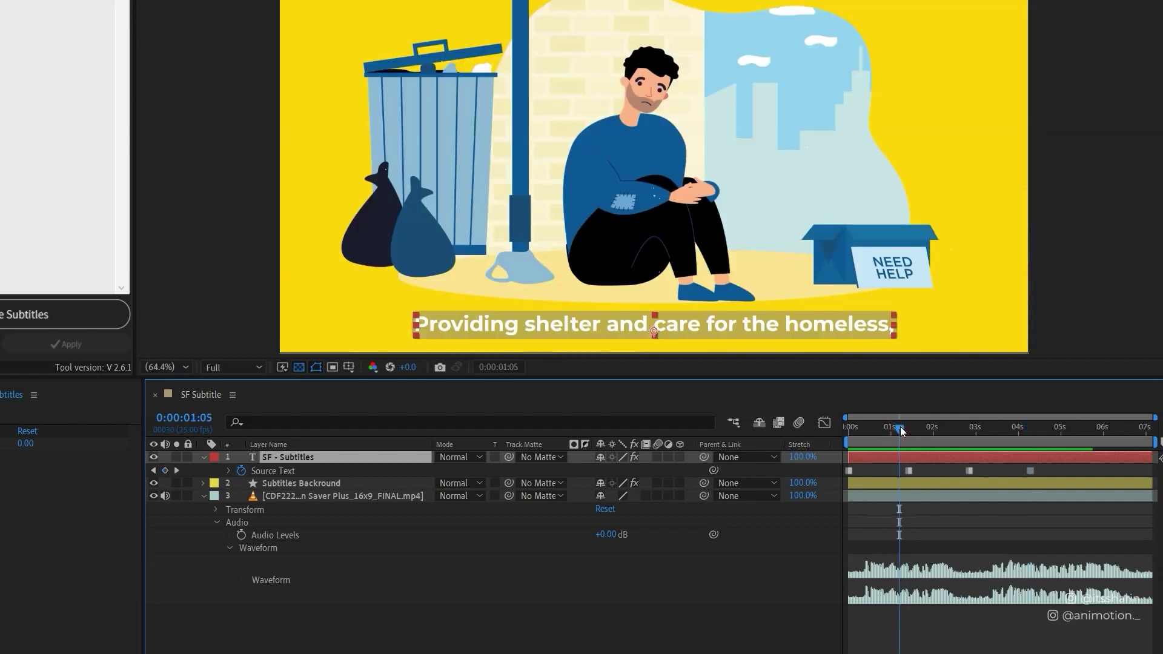
{"action": "left_click_drag", "start_coordinate": [912, 430], "coordinate": [881, 431]}
{"action": "key", "text": "Home"}
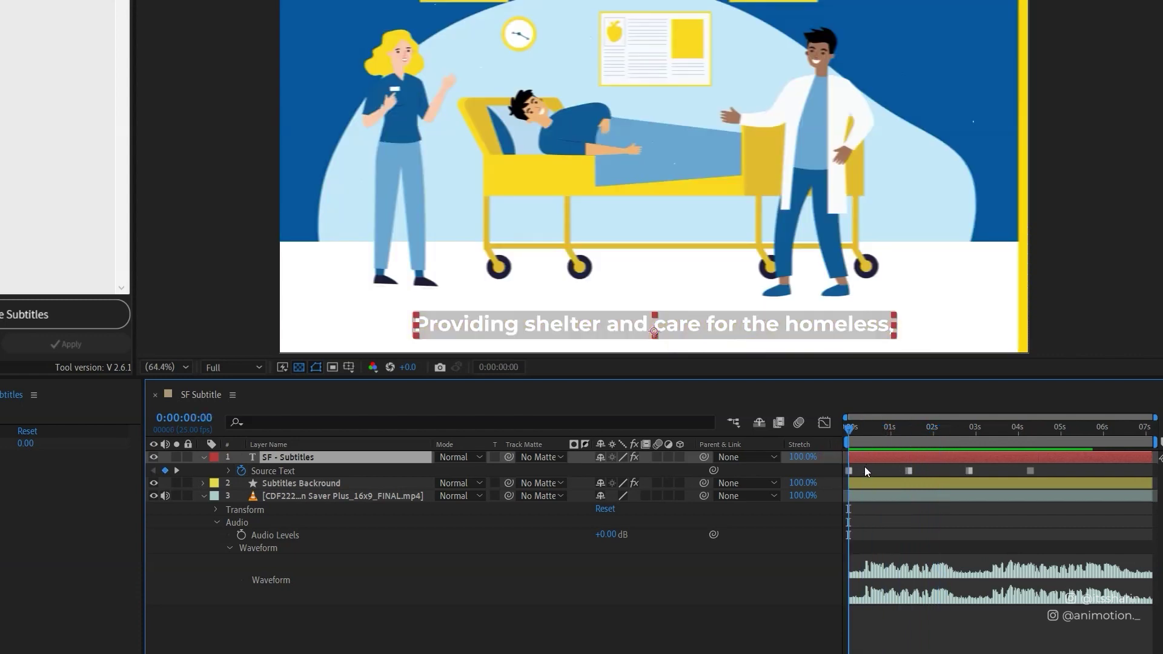
{"action": "left_click", "coordinate": [963, 438]}
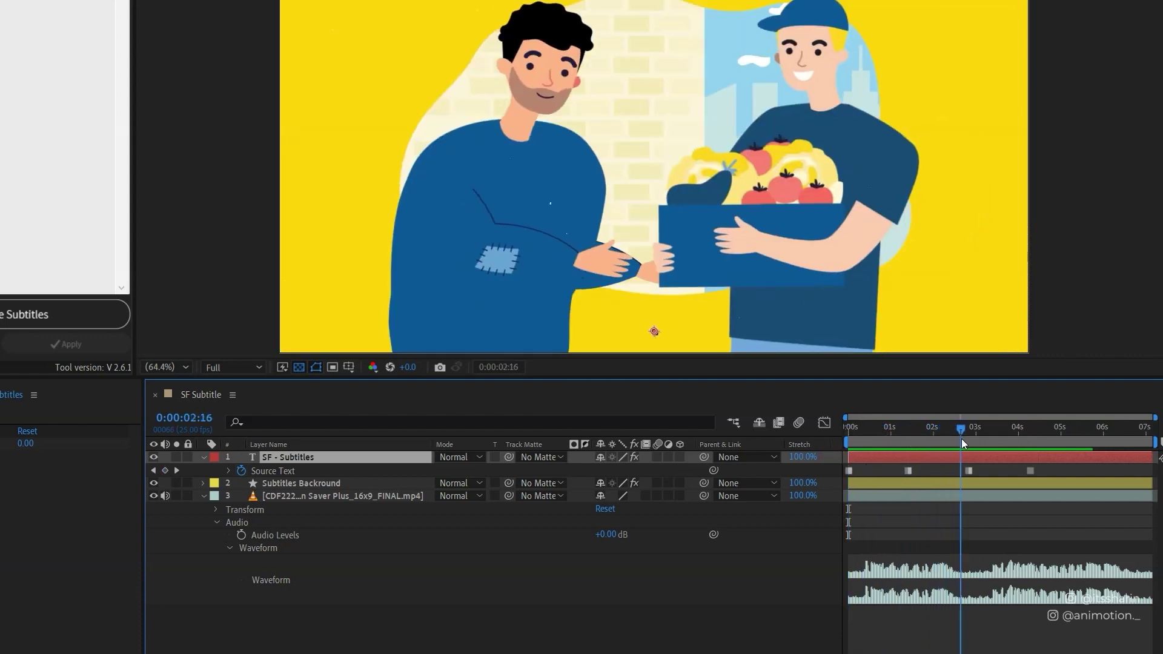
{"action": "left_click_drag", "start_coordinate": [909, 472], "coordinate": [956, 473]}
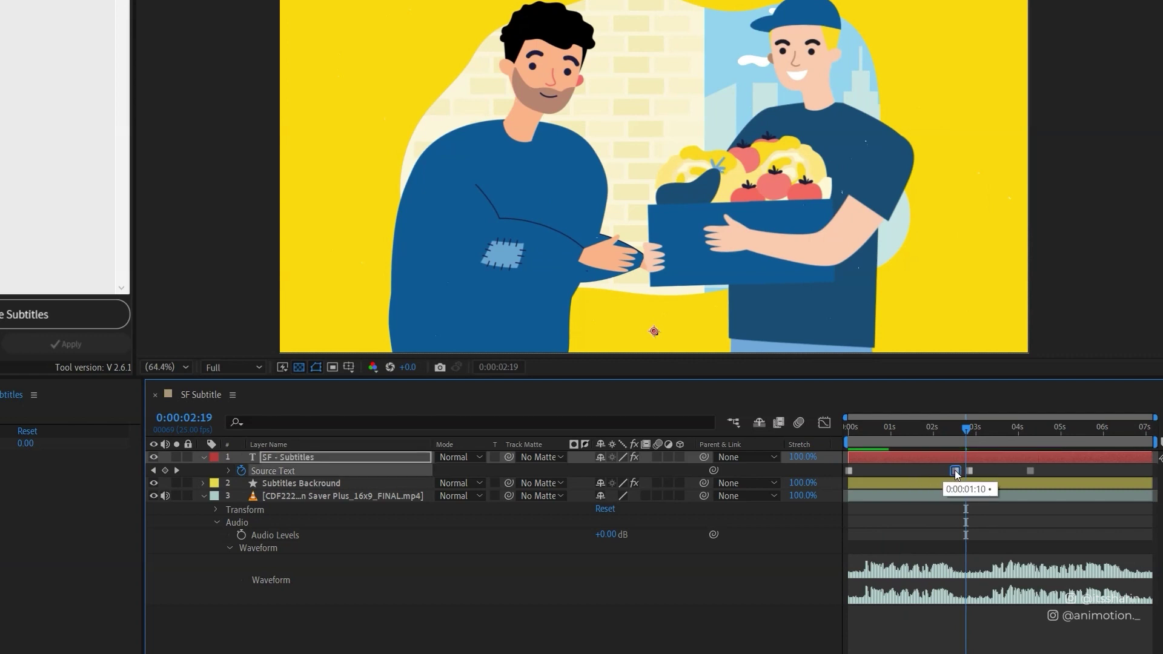
Step: Shift 'or supporting women and children' to 3:07 and 'escaping family violence' to about 4:22, then preview
{"action": "left_click", "coordinate": [987, 438]}
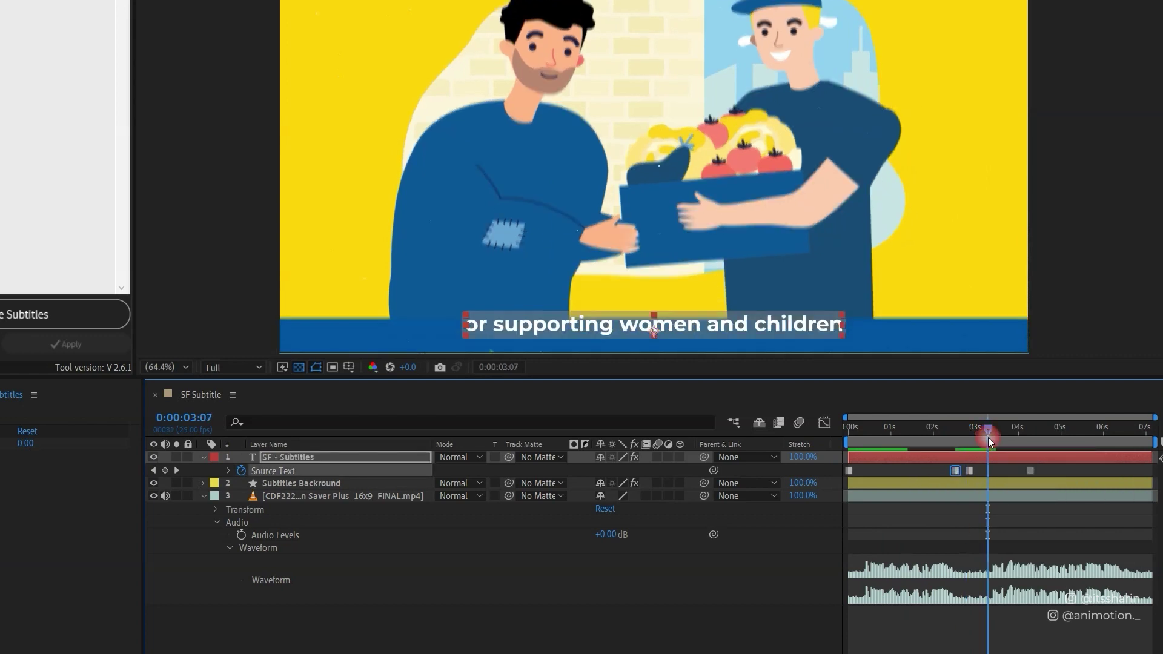
{"action": "left_click", "coordinate": [969, 471]}
{"action": "left_click_drag", "start_coordinate": [969, 471], "coordinate": [988, 472]}
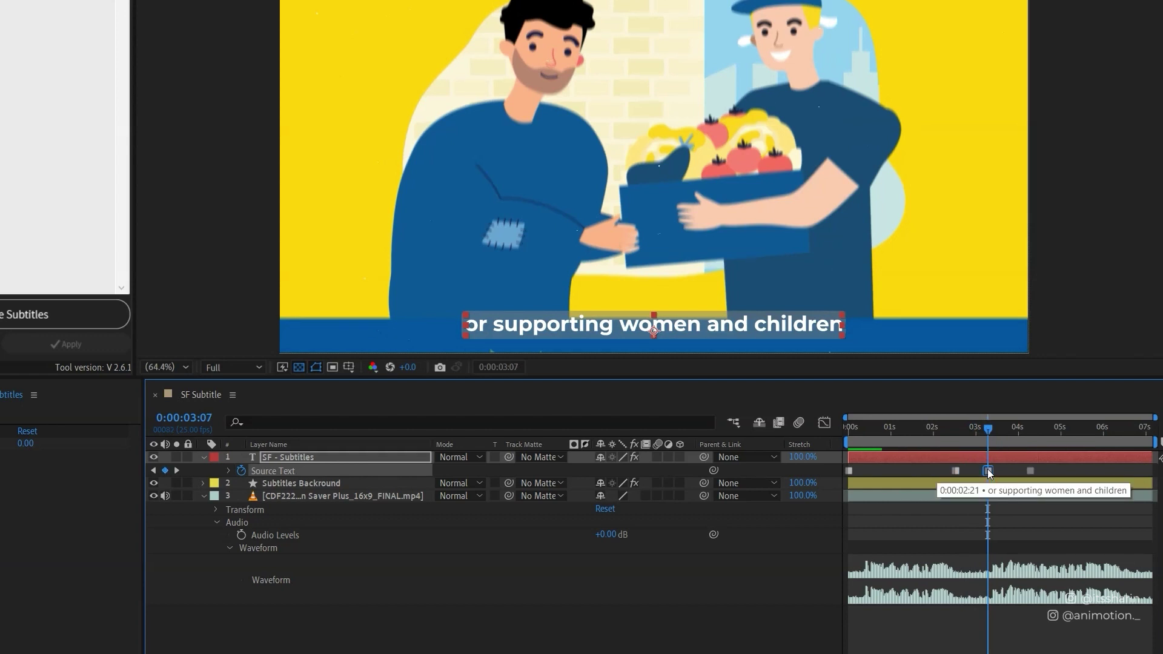
{"action": "left_click", "coordinate": [1029, 432]}
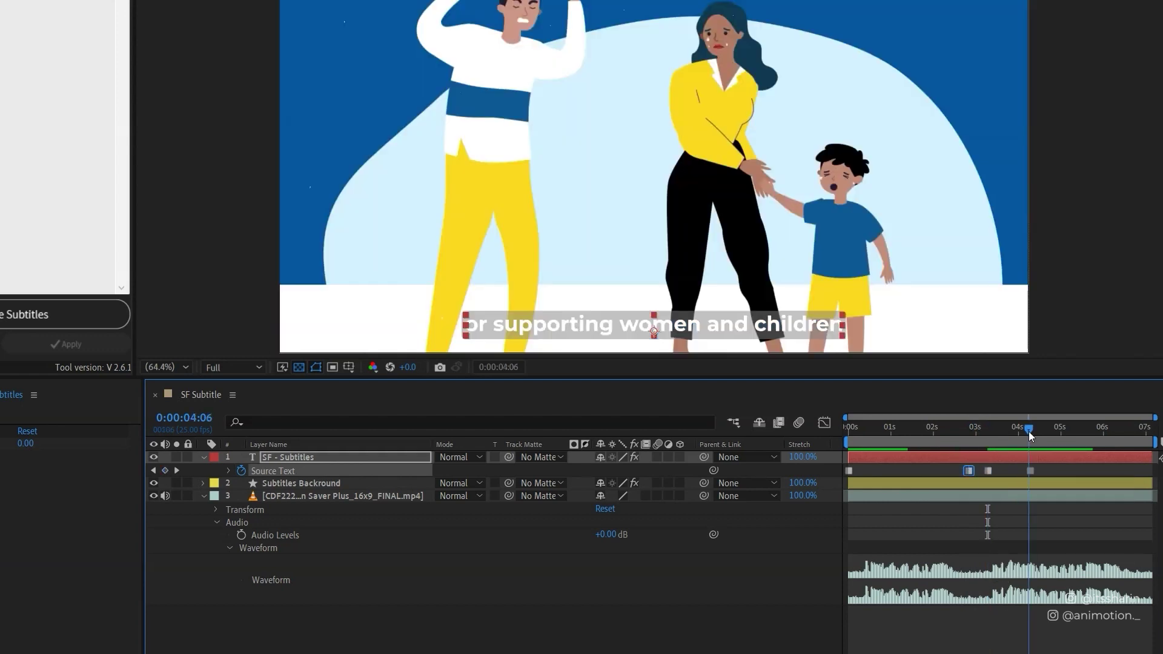
{"action": "left_click_drag", "start_coordinate": [1029, 432], "coordinate": [1035, 430]}
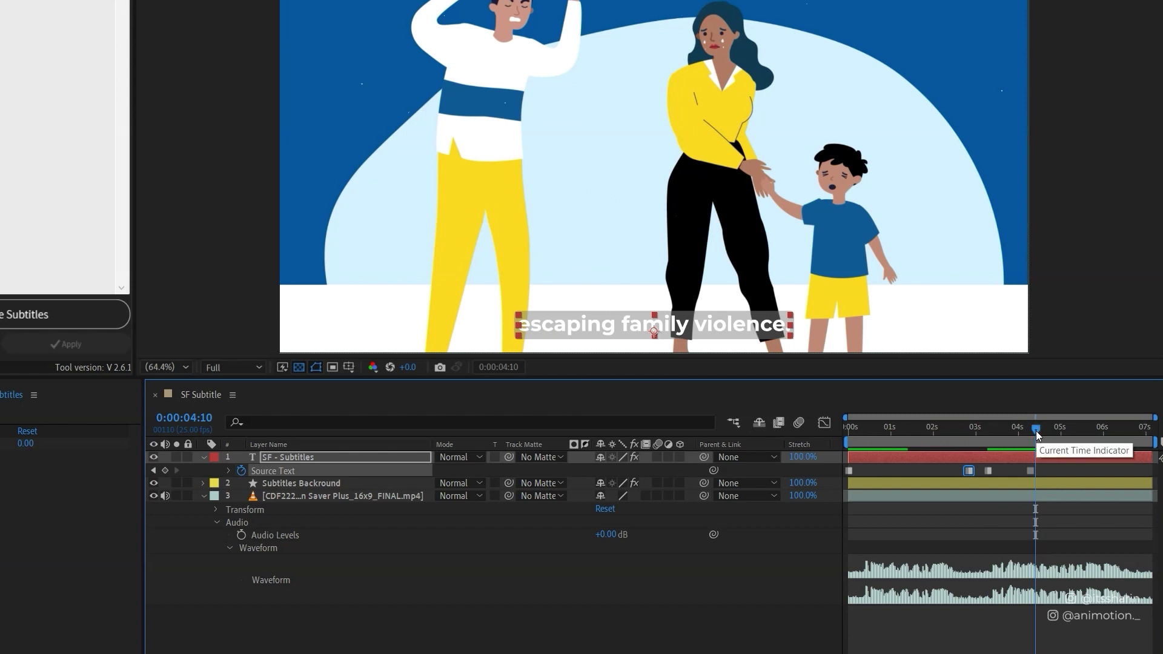
{"action": "key", "text": "space"}
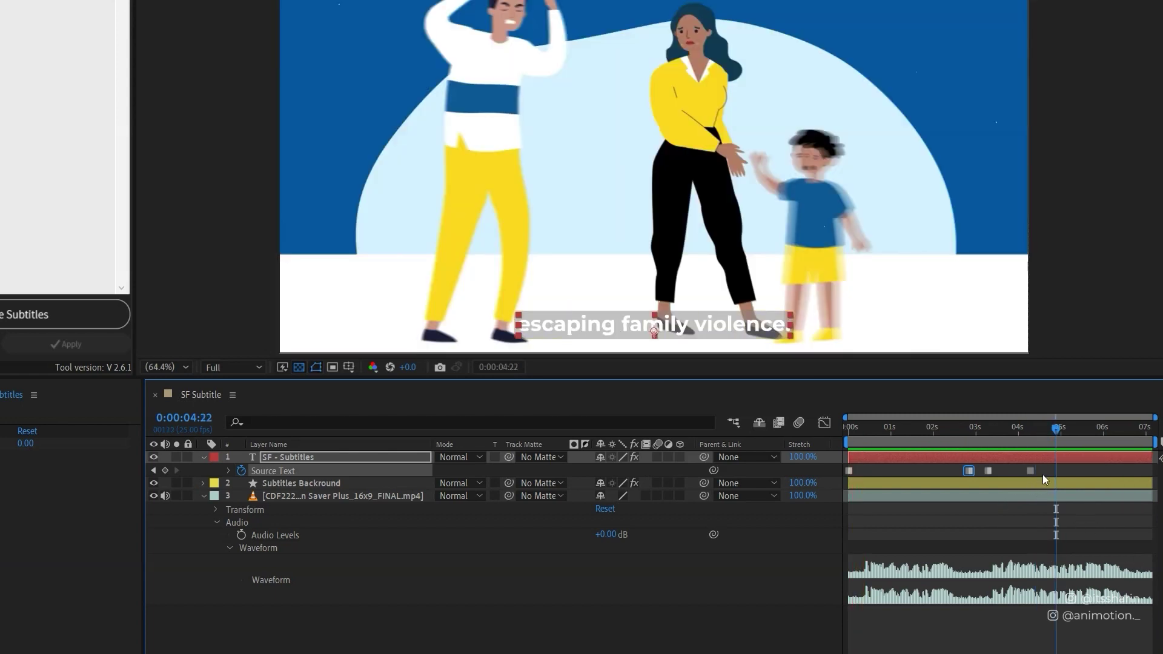
{"action": "left_click_drag", "start_coordinate": [1030, 471], "coordinate": [1049, 470]}
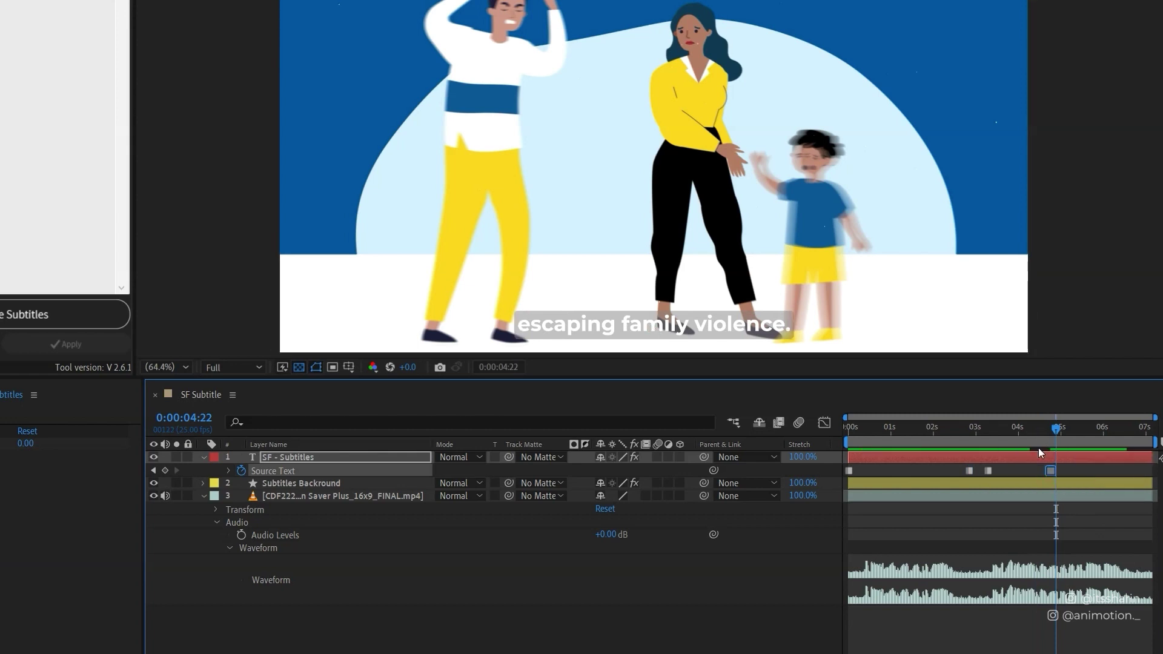
{"action": "key", "text": "space"}
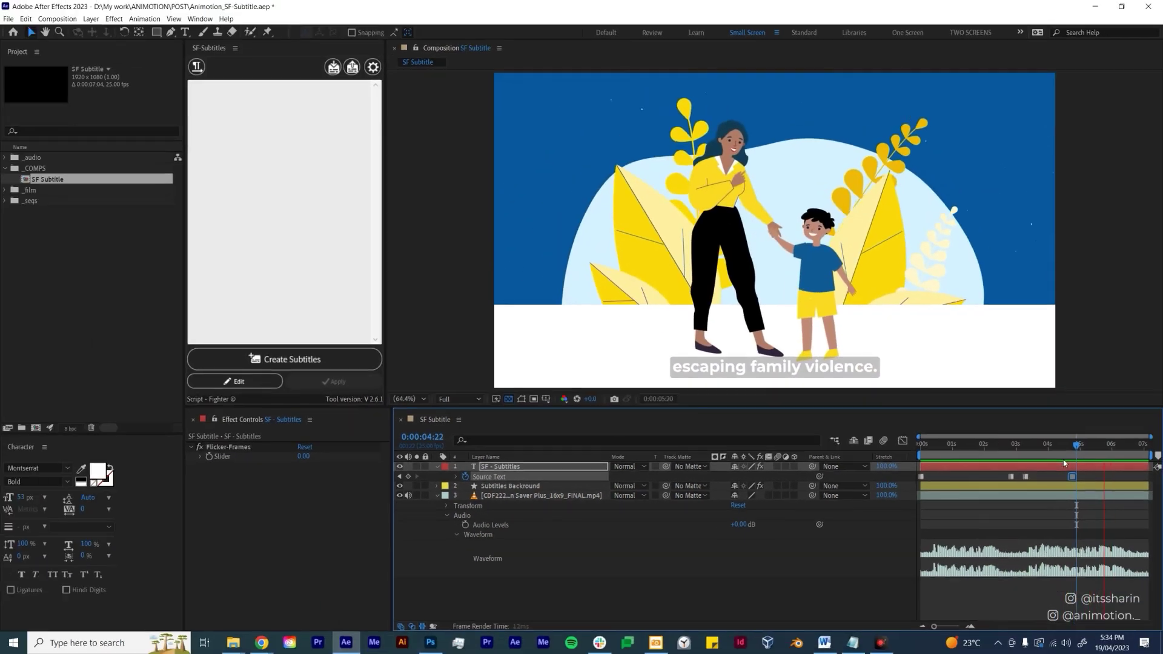
Step: Sample the animation's dark blue (00579C) as the subtitle background box's fill colour
{"action": "key", "text": "space"}
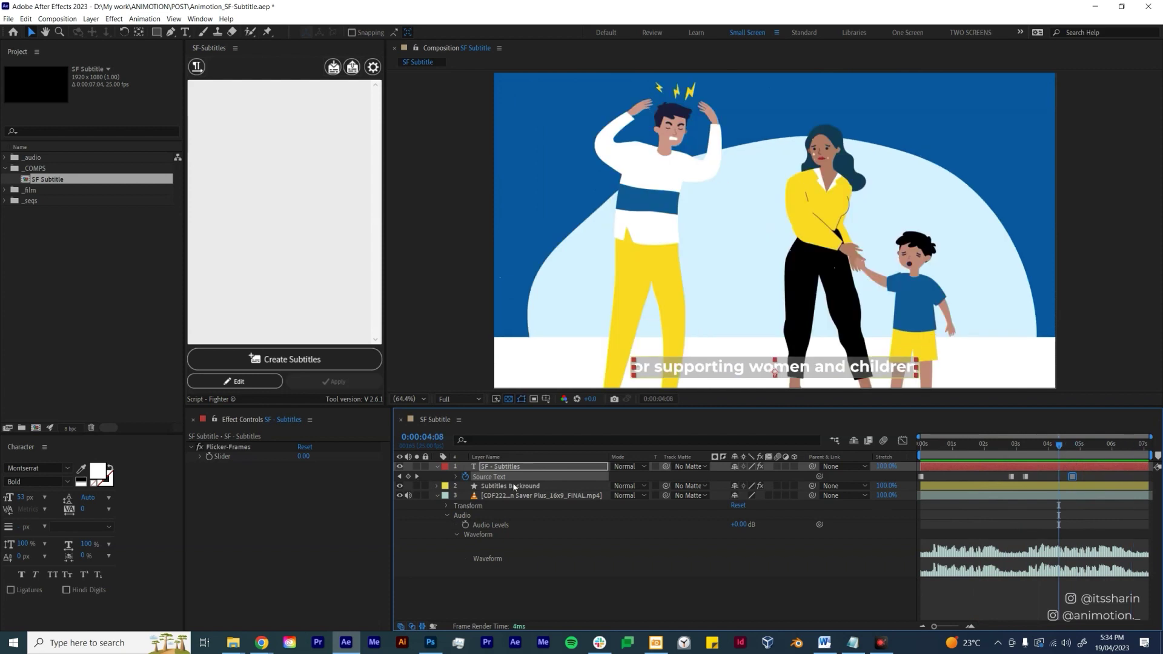
{"action": "left_click", "coordinate": [506, 487]}
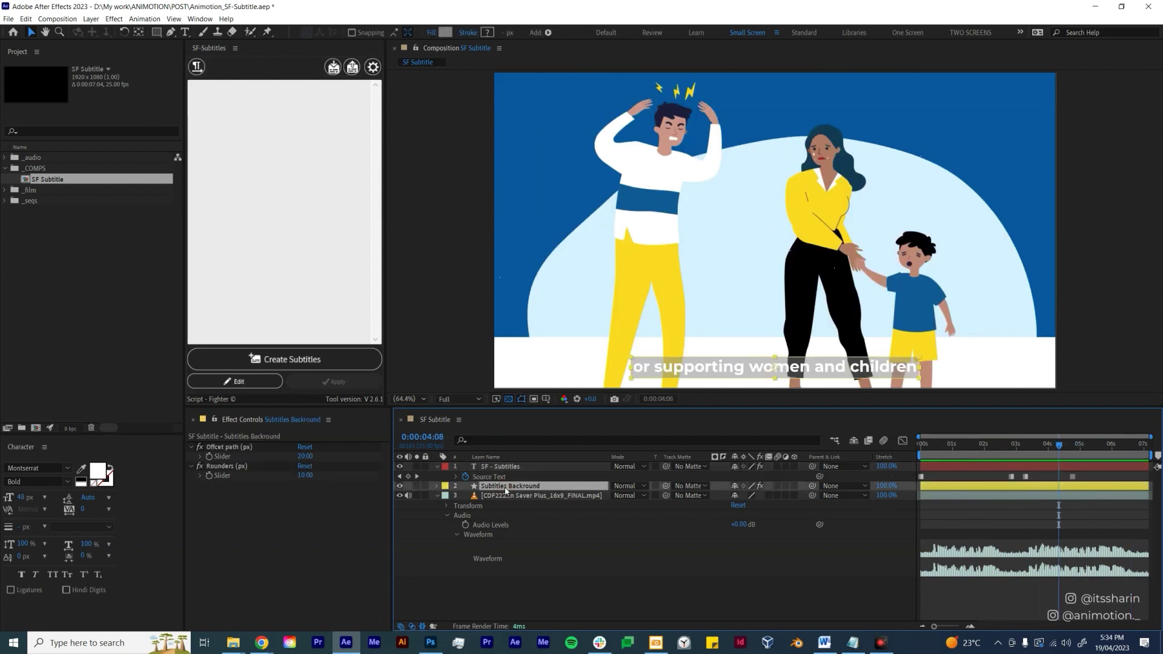
{"action": "left_click", "coordinate": [446, 33]}
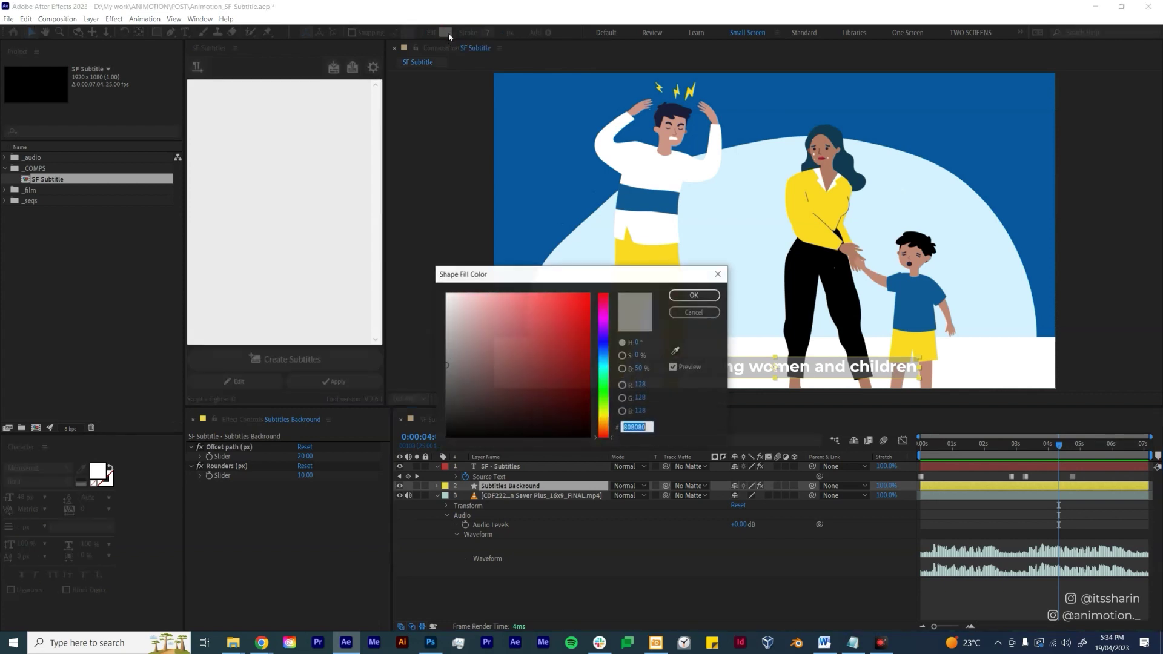
{"action": "left_click", "coordinate": [675, 352]}
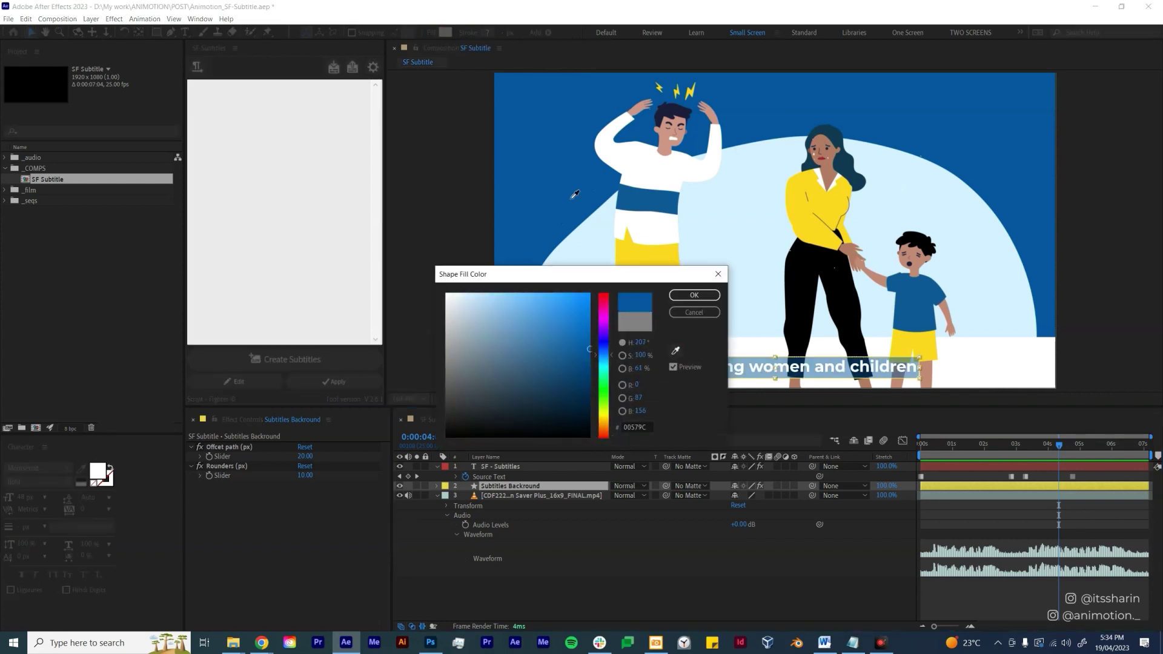
{"action": "left_click", "coordinate": [571, 194]}
{"action": "left_click", "coordinate": [693, 295]}
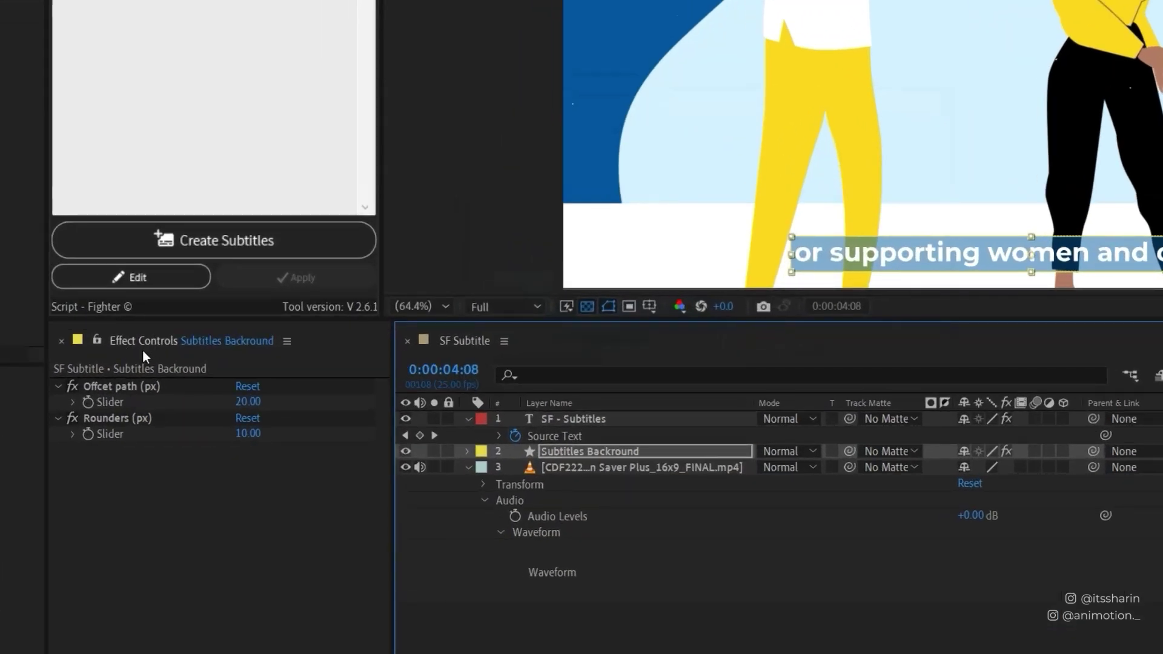
Step: Increase the Offcet path Slider padding to 32 px
{"action": "left_click", "coordinate": [121, 419]}
{"action": "left_click", "coordinate": [150, 386]}
{"action": "left_click", "coordinate": [137, 417]}
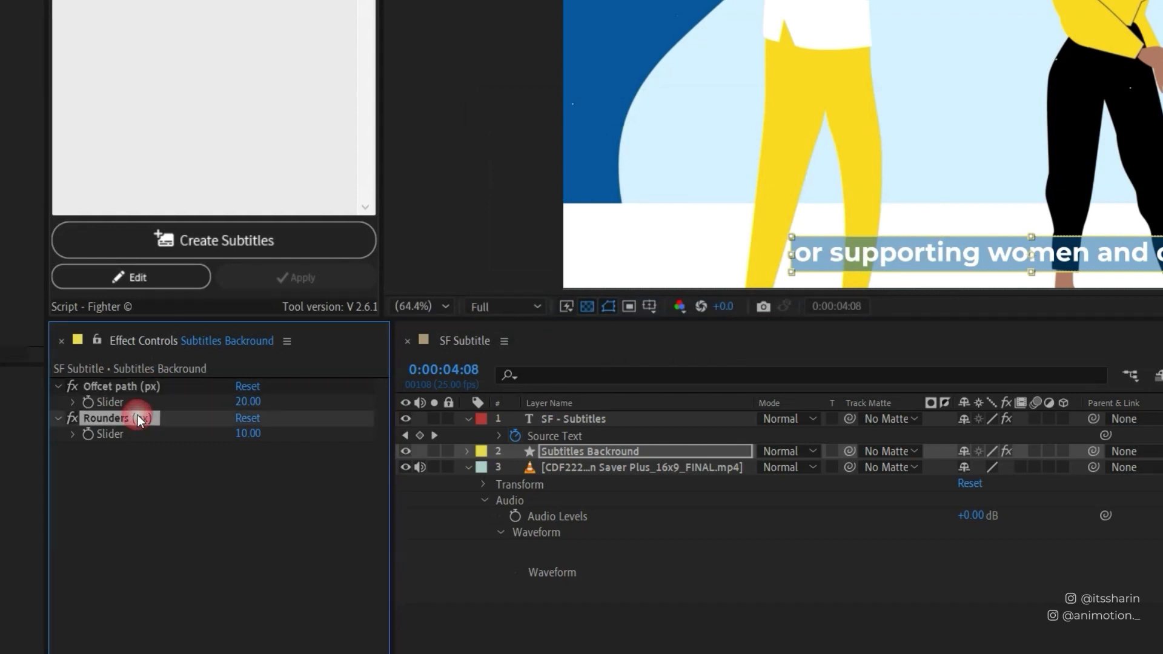
{"action": "left_click", "coordinate": [134, 387]}
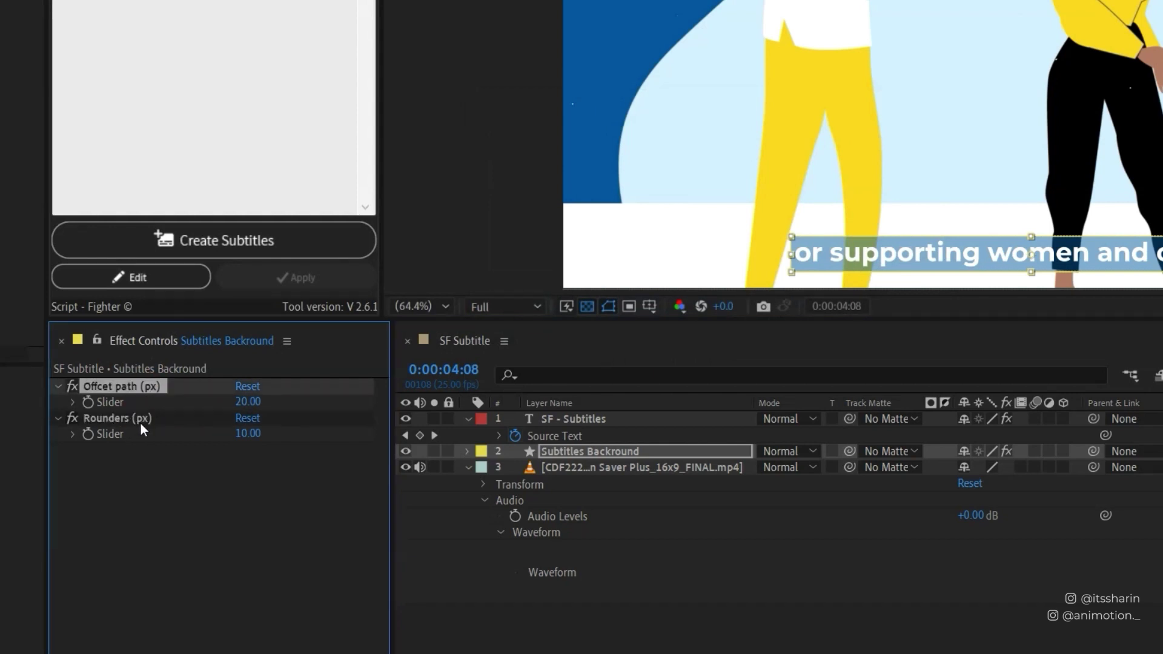
{"action": "left_click", "coordinate": [141, 423]}
{"action": "left_click", "coordinate": [242, 391]}
{"action": "left_click_drag", "start_coordinate": [251, 403], "coordinate": [285, 402]}
{"action": "scroll", "coordinate": [812, 202], "scroll_direction": "up", "scroll_amount": 4}
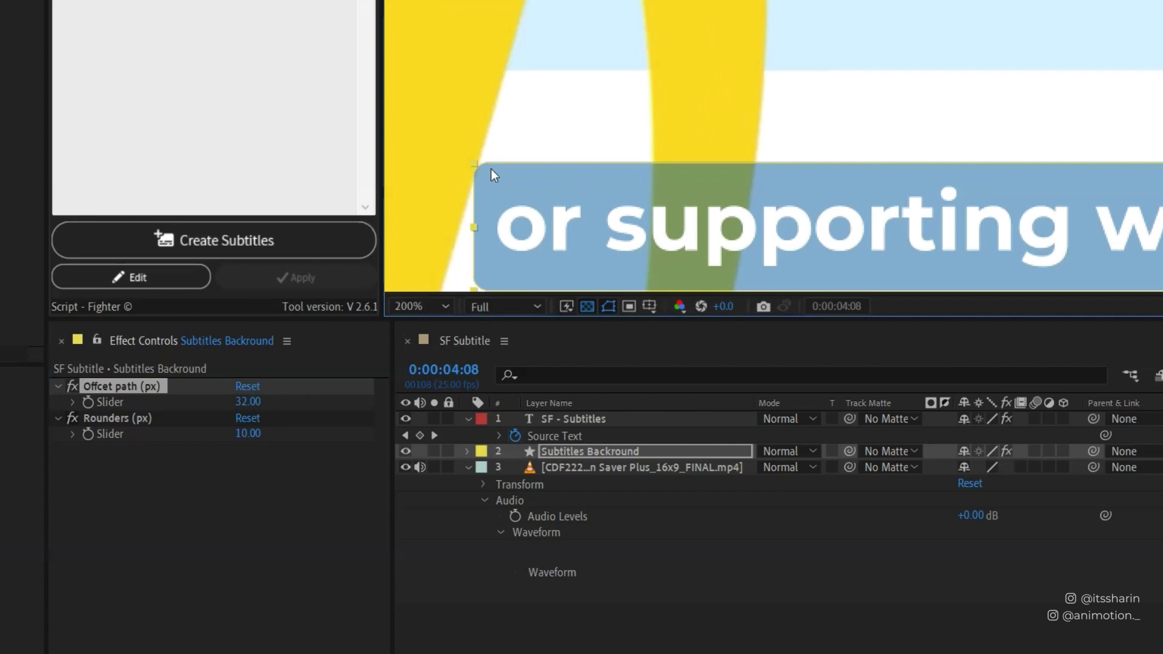
Step: Set the Rounders Slider to 0 for square corners and return the viewer to 100%
{"action": "left_click_drag", "start_coordinate": [252, 435], "coordinate": [305, 437]}
{"action": "left_click", "coordinate": [242, 434]}
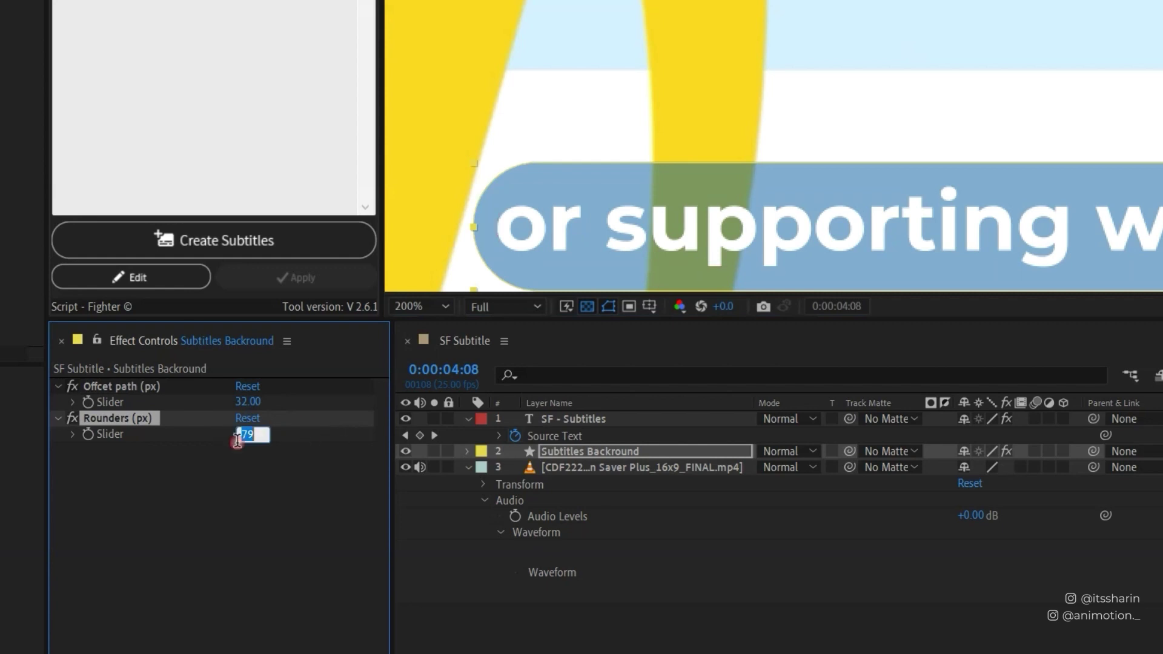
{"action": "type", "text": "0"}
{"action": "key", "text": "Return"}
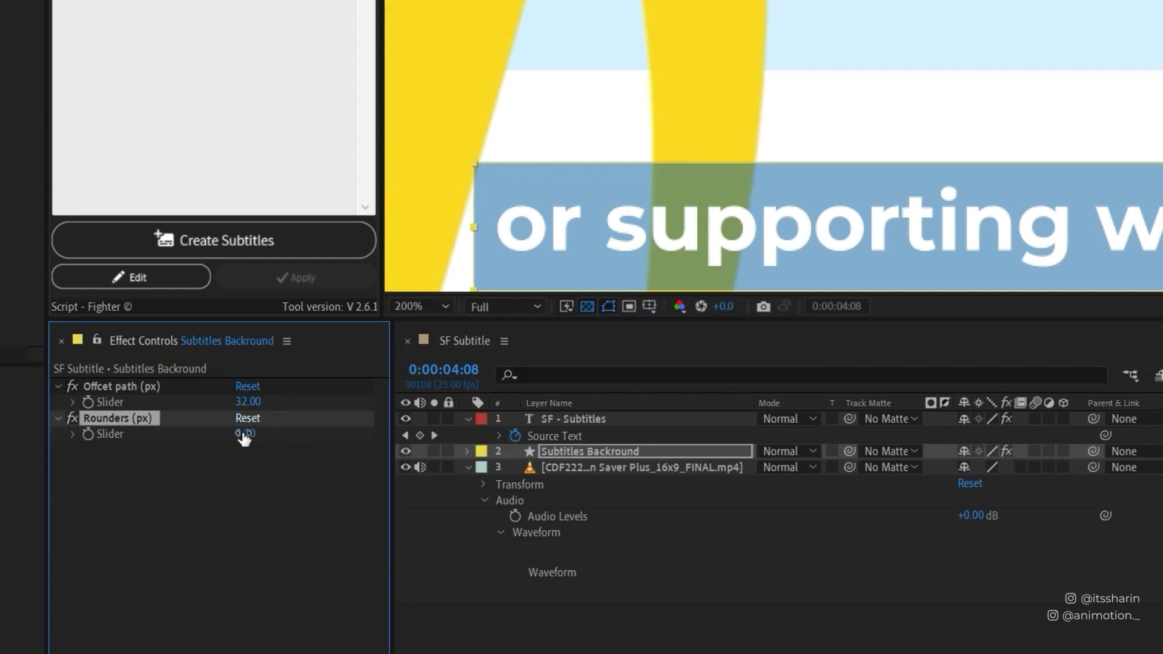
{"action": "left_click", "coordinate": [609, 612]}
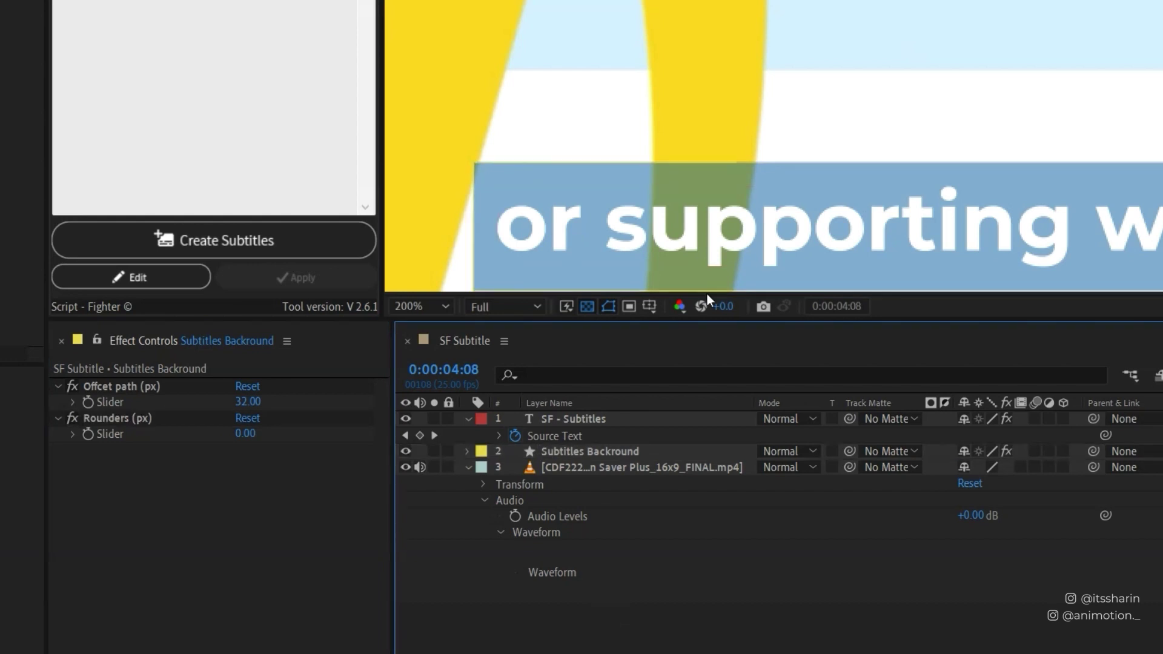
{"action": "key", "text": "comma"}
{"action": "key", "text": "comma"}
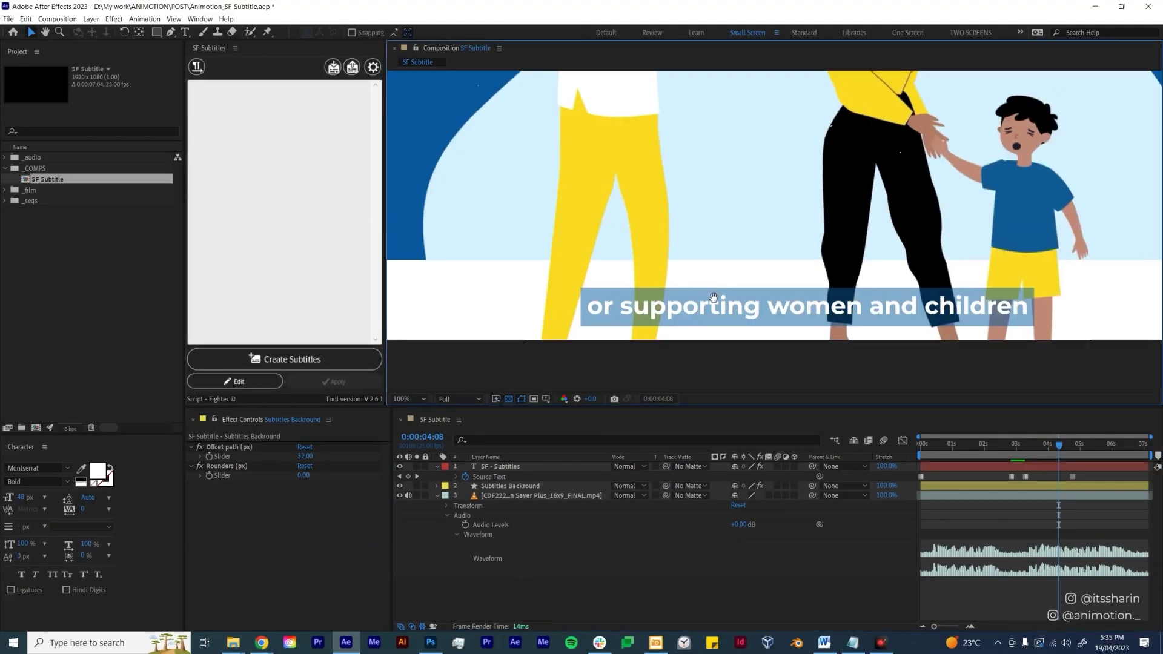
{"action": "left_click_drag", "start_coordinate": [713, 297], "coordinate": [695, 311]}
{"action": "left_click", "coordinate": [510, 487]}
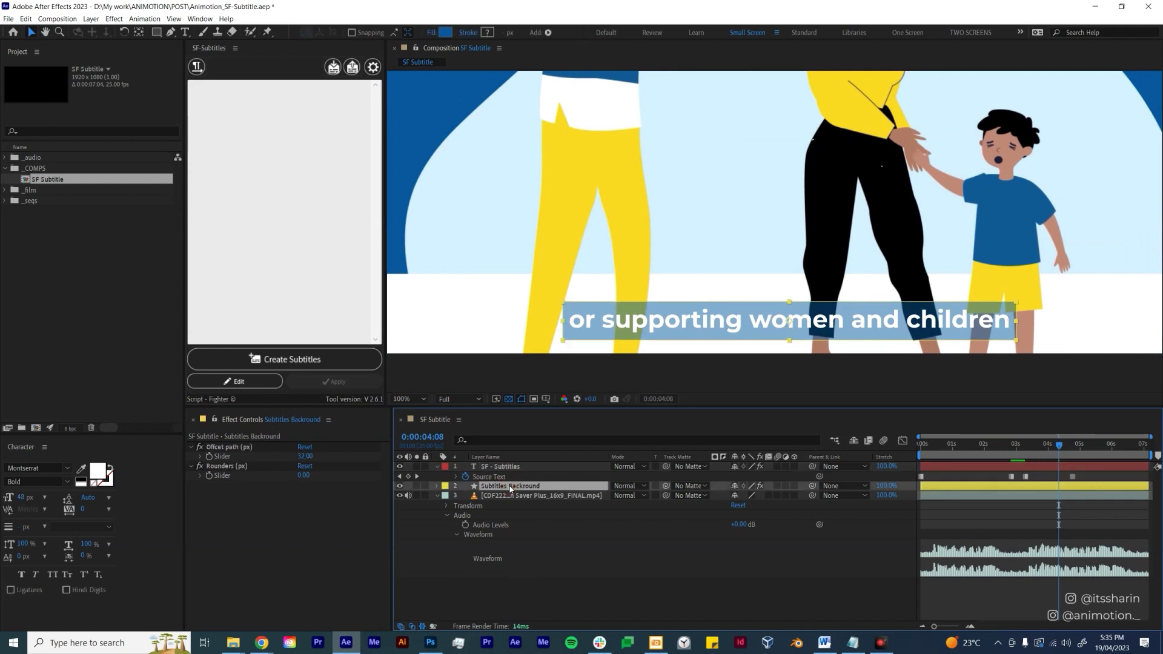
Step: Set the Subtitles Backround layer's opacity to 50%
{"action": "key", "text": "t"}
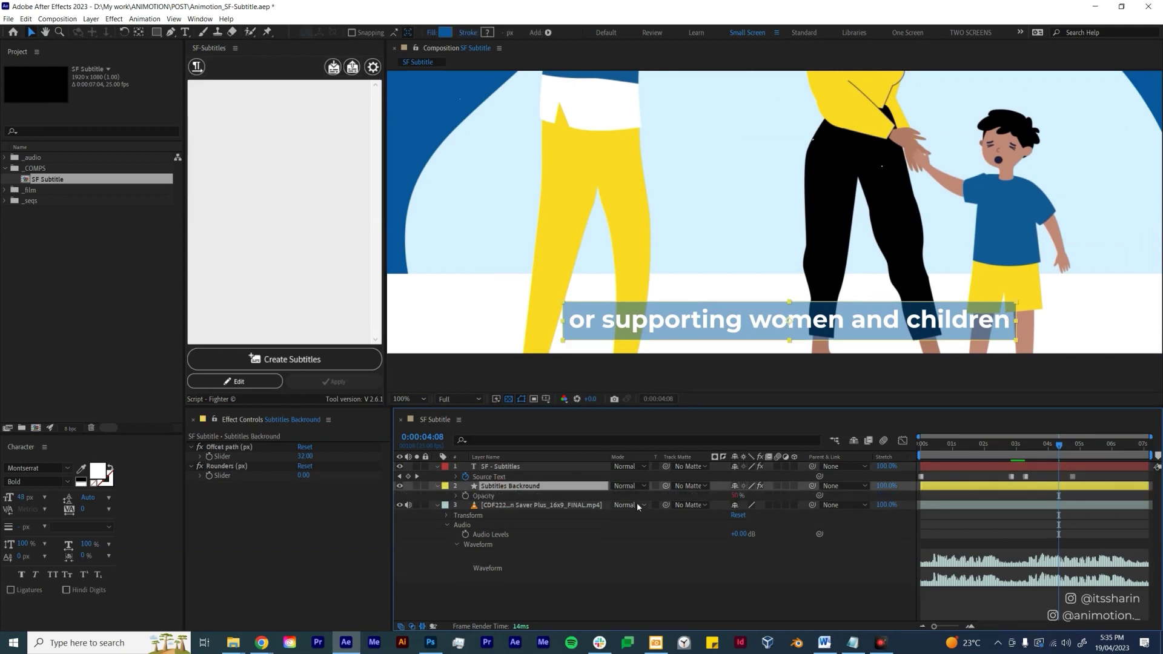
{"action": "left_click", "coordinate": [735, 496]}
{"action": "type", "text": "100"}
{"action": "key", "text": "Return"}
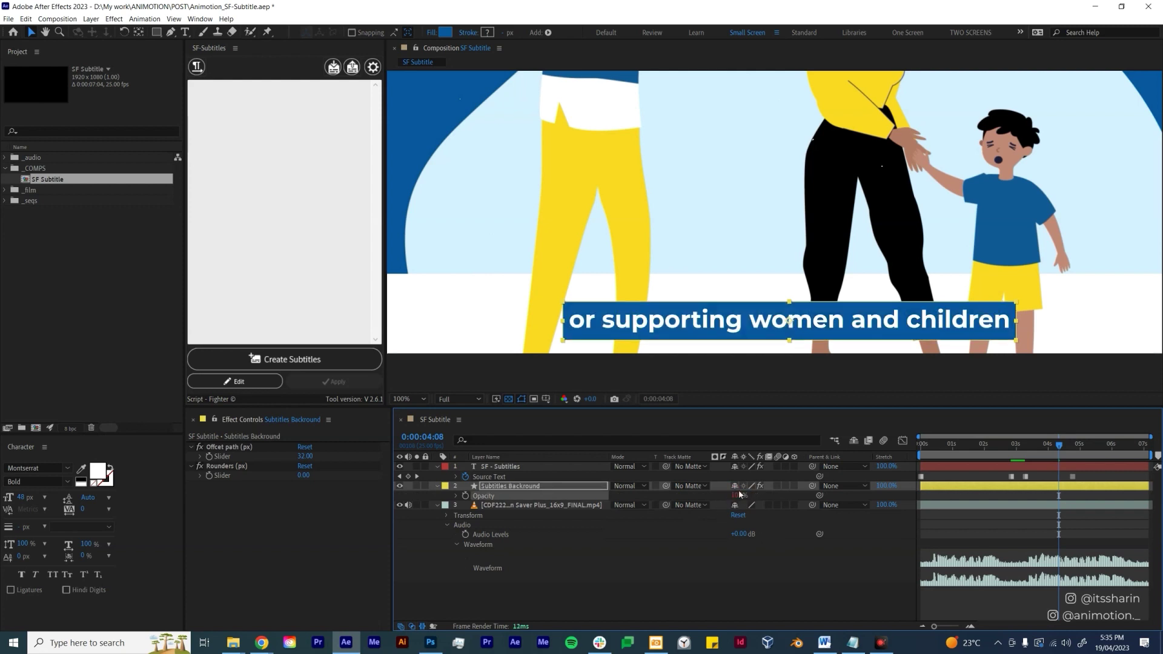
{"action": "left_click", "coordinate": [739, 493]}
{"action": "type", "text": "50"}
{"action": "key", "text": "Return"}
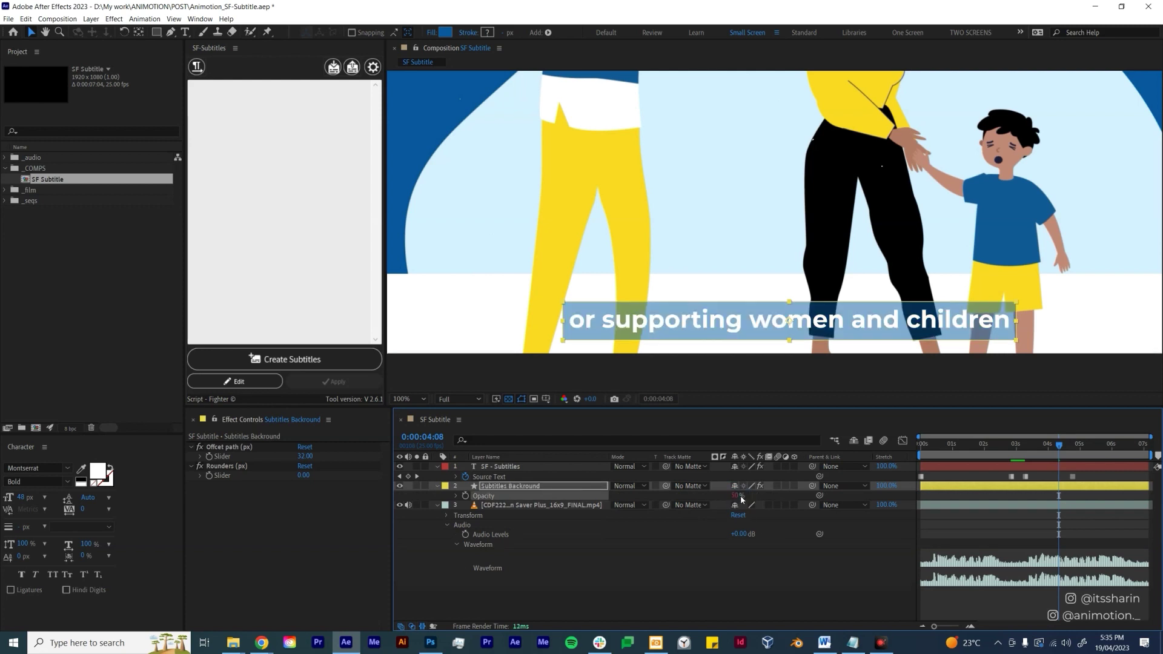
Step: Zoom the viewer out and recentre the whole frame
{"action": "left_click", "coordinate": [668, 593]}
{"action": "key", "text": "h"}
{"action": "key", "text": "comma"}
{"action": "key", "text": "comma"}
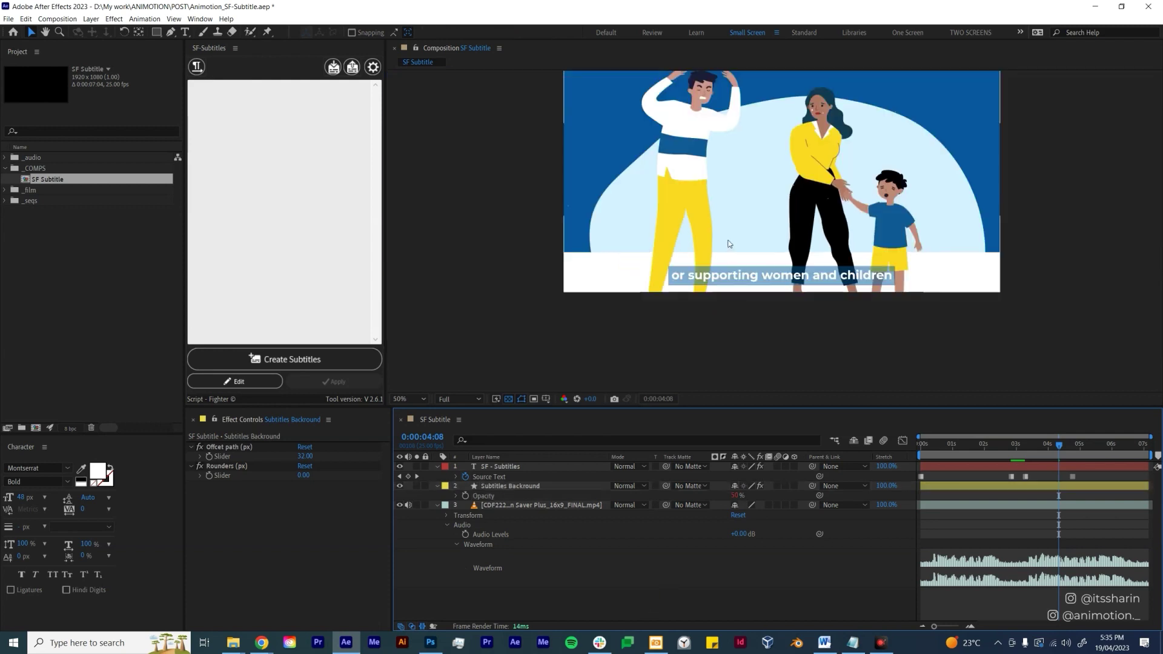
{"action": "left_click_drag", "start_coordinate": [721, 267], "coordinate": [678, 306]}
{"action": "key", "text": "v"}
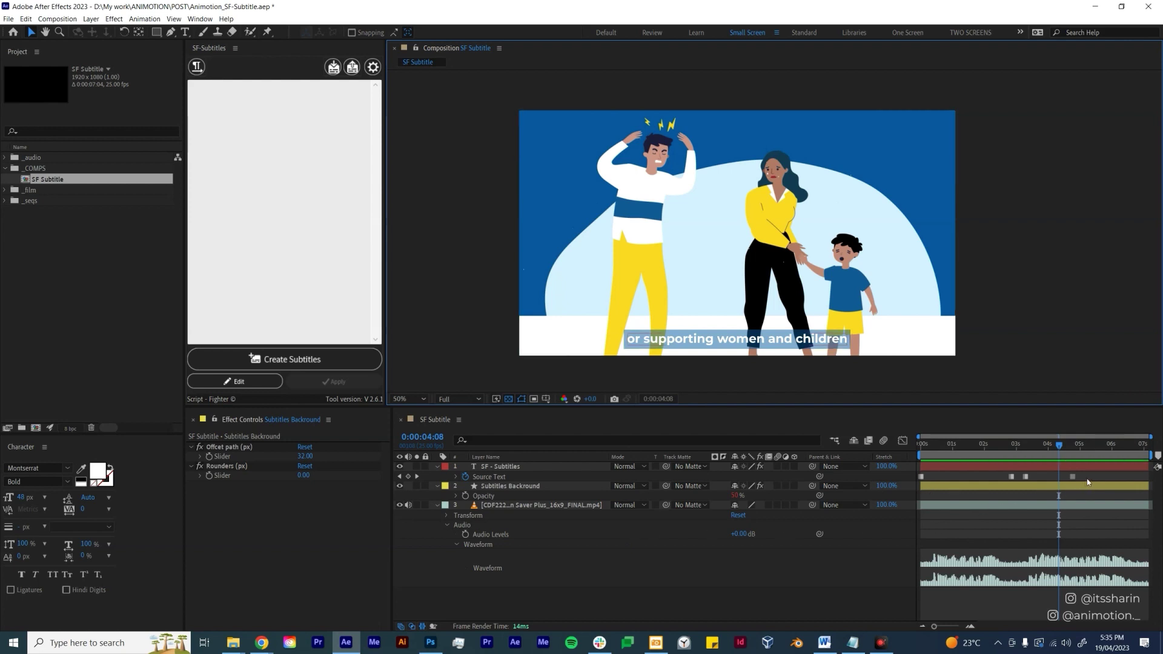
Step: Select all the subtitle Source Text keyframes and load their lines into SF-Subtitles for editing
{"action": "left_click_drag", "start_coordinate": [1092, 480], "coordinate": [894, 482]}
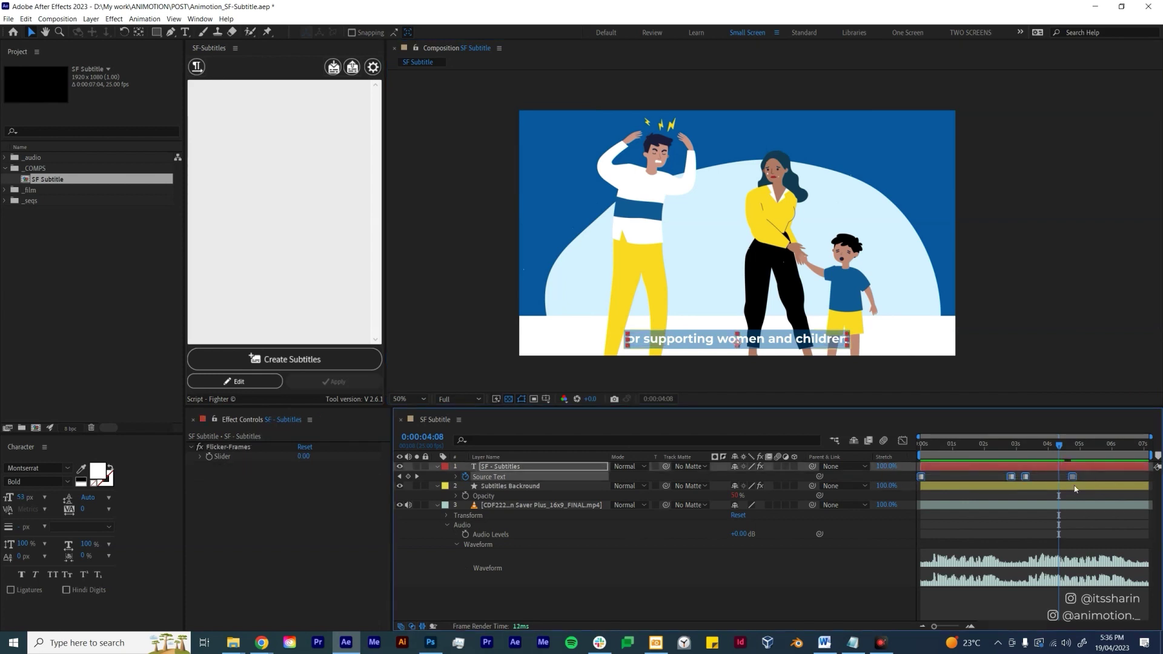
{"action": "left_click", "coordinate": [1068, 457]}
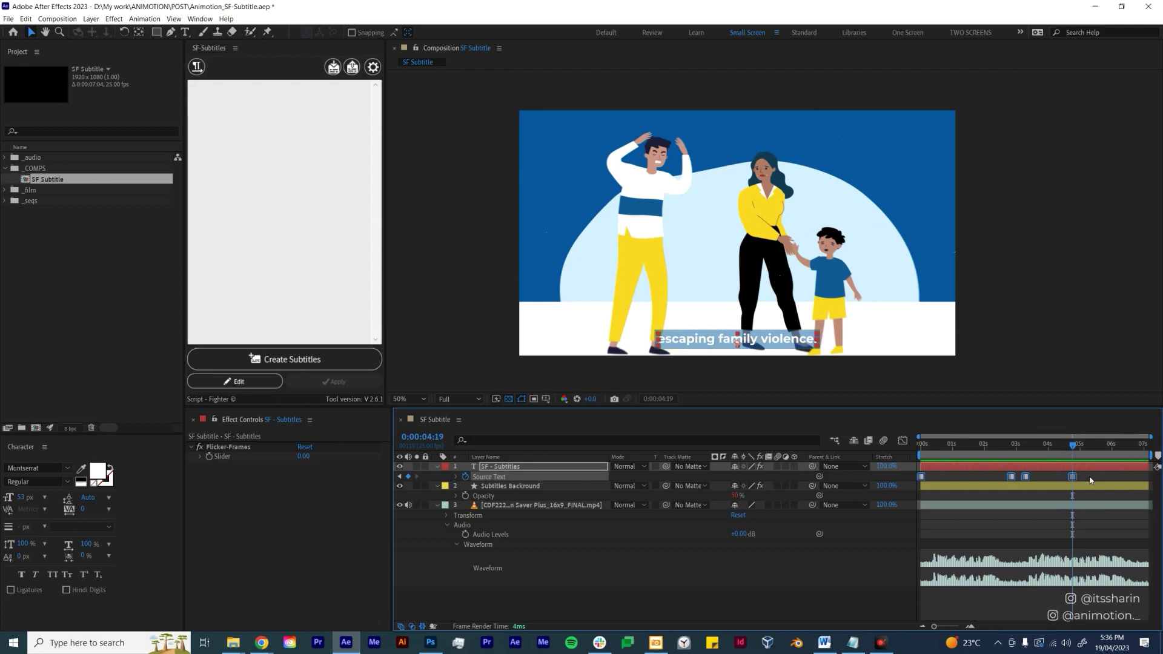
{"action": "left_click_drag", "start_coordinate": [1090, 480], "coordinate": [885, 482]}
{"action": "left_click", "coordinate": [221, 387]}
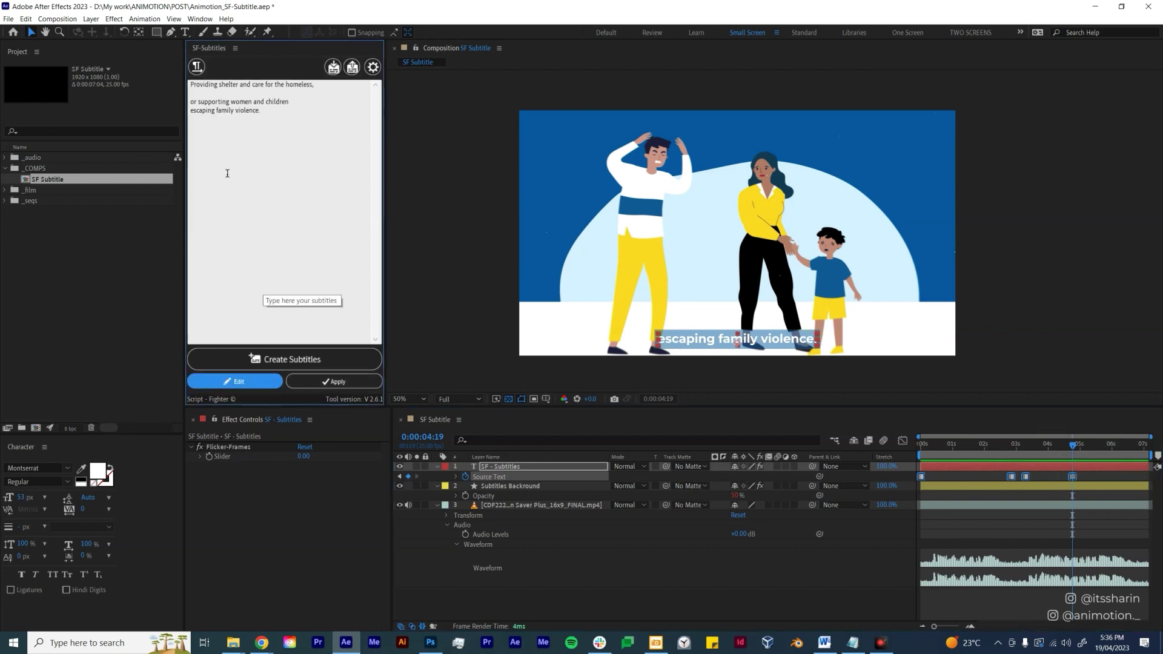
Step: Restyle all subtitle text to Montserrat Medium at 40 px and apply it
{"action": "left_click", "coordinate": [282, 121]}
{"action": "key", "text": "ctrl+a"}
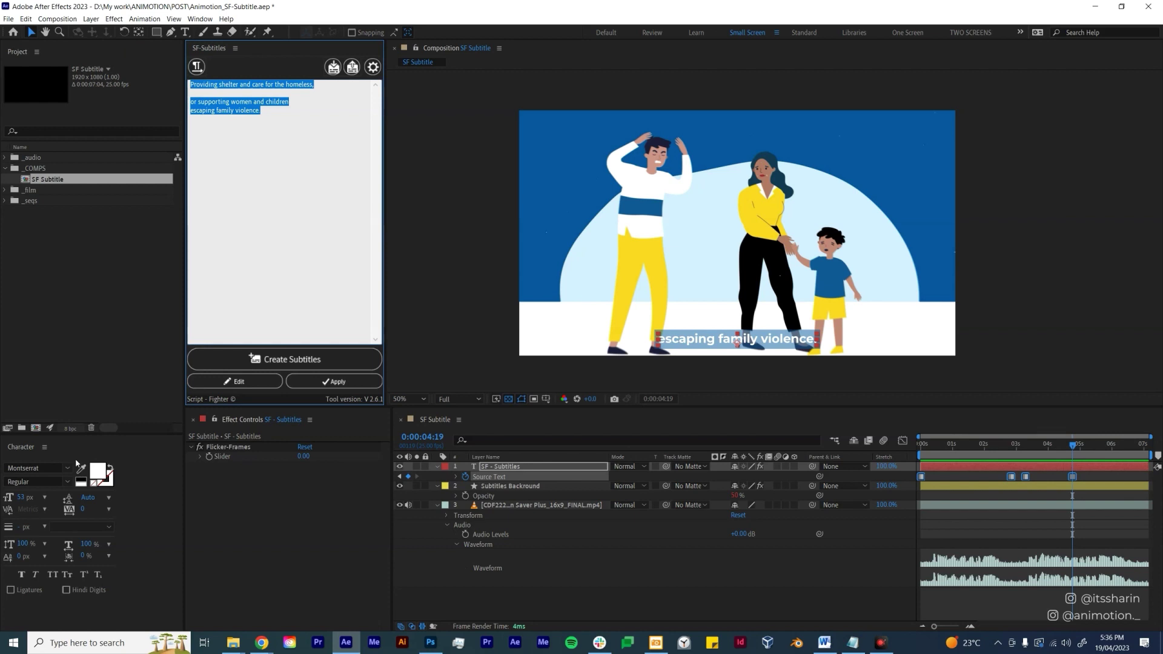
{"action": "left_click", "coordinate": [36, 481]}
{"action": "left_click", "coordinate": [36, 492]}
{"action": "left_click", "coordinate": [23, 497]}
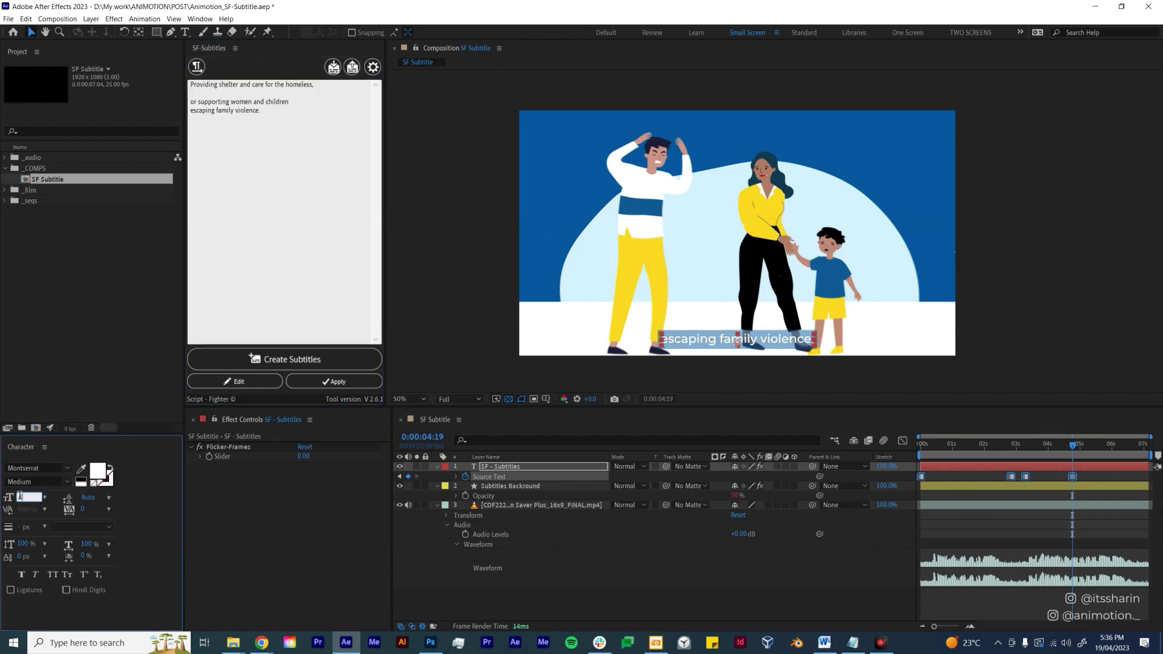
{"action": "type", "text": "40"}
{"action": "key", "text": "Return"}
{"action": "left_click", "coordinate": [342, 382]}
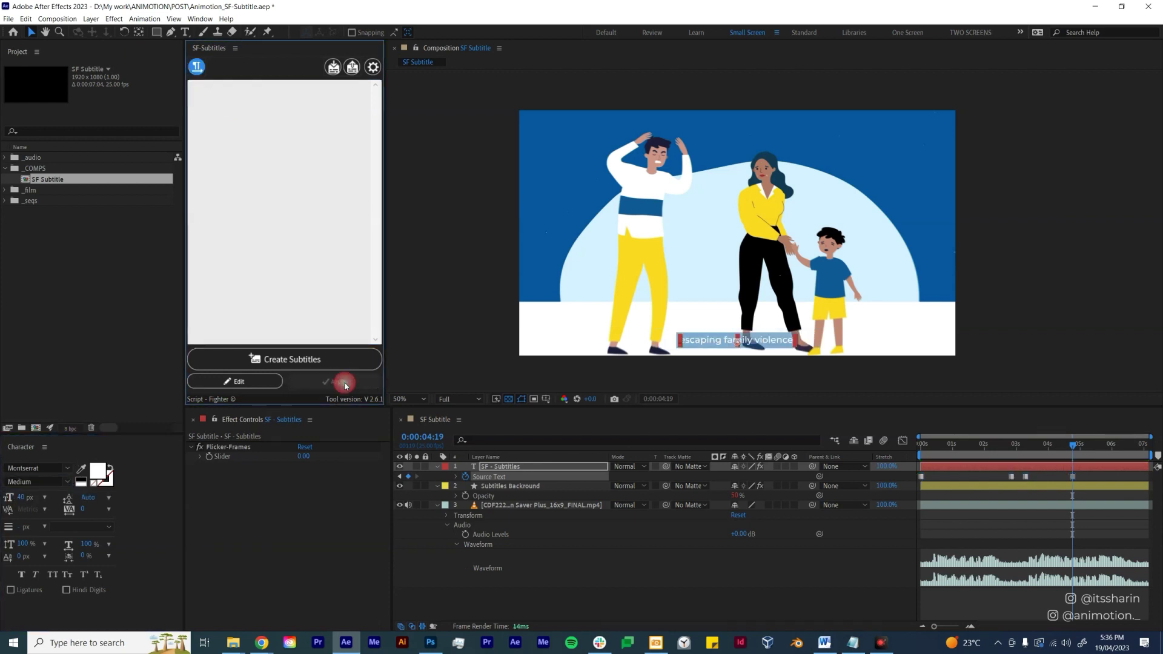
{"action": "left_click", "coordinate": [1004, 496]}
{"action": "key", "text": "j"}
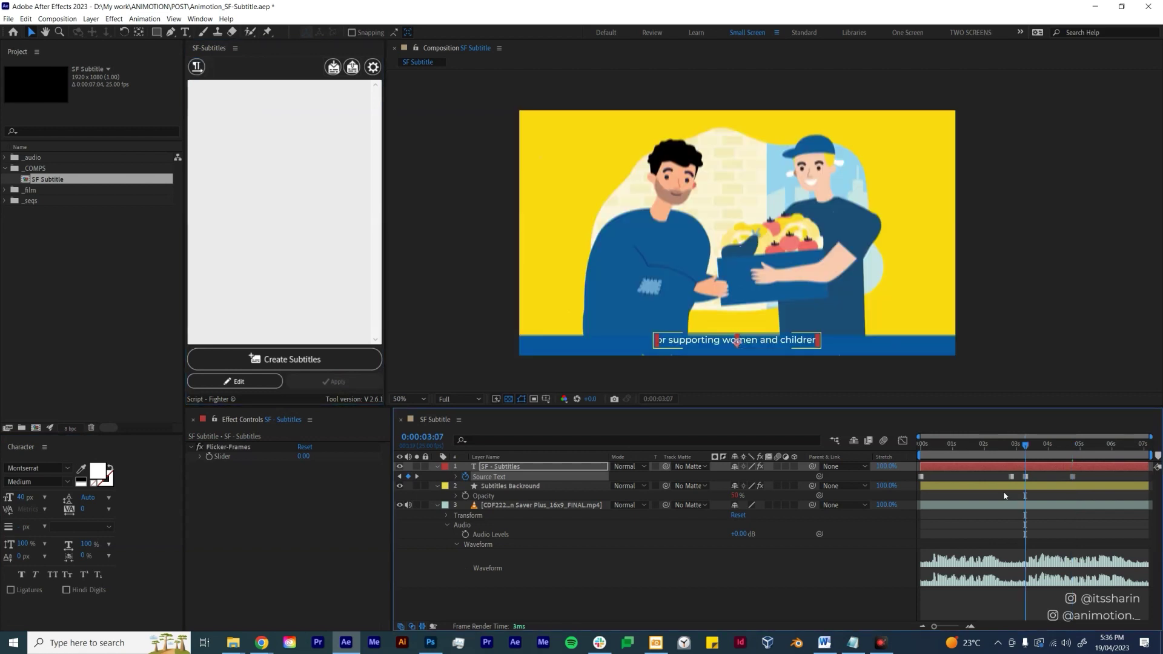
{"action": "key", "text": "Home"}
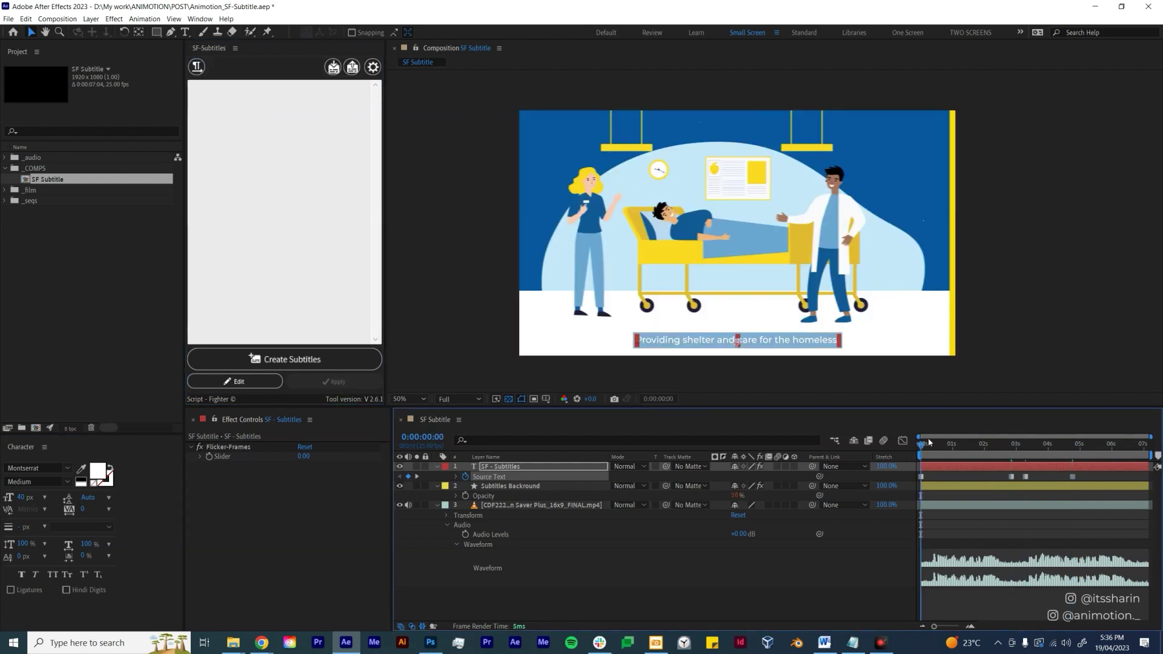
{"action": "key", "text": "k"}
{"action": "key", "text": "k"}
{"action": "key", "text": "k"}
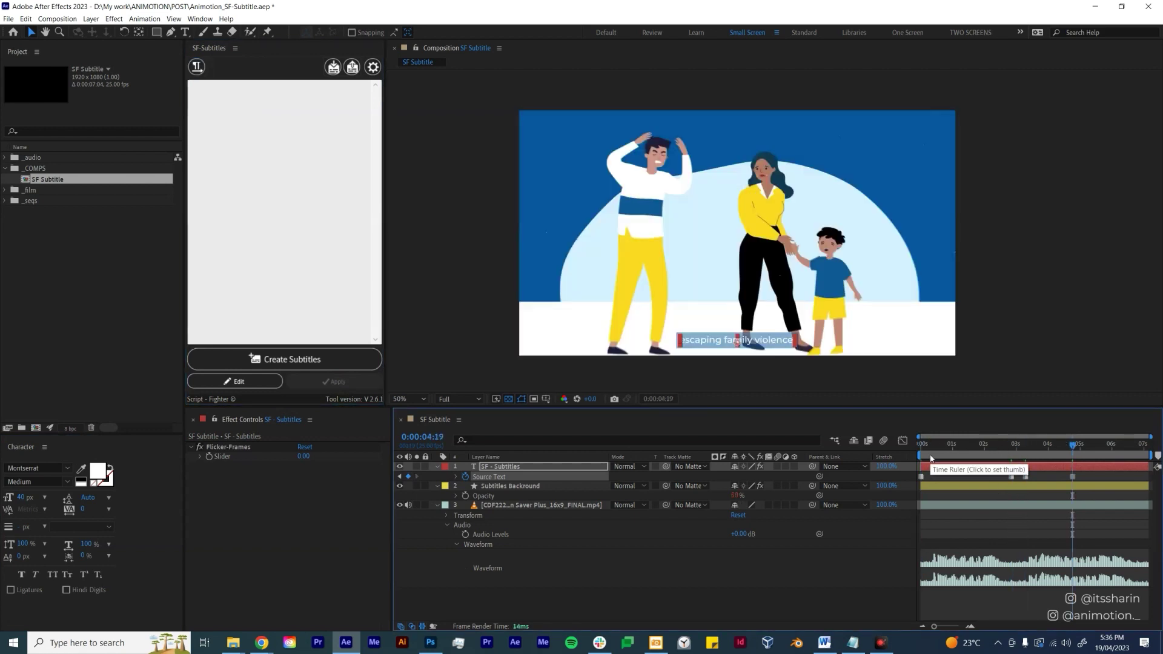
{"action": "key", "text": "j"}
{"action": "key", "text": "j"}
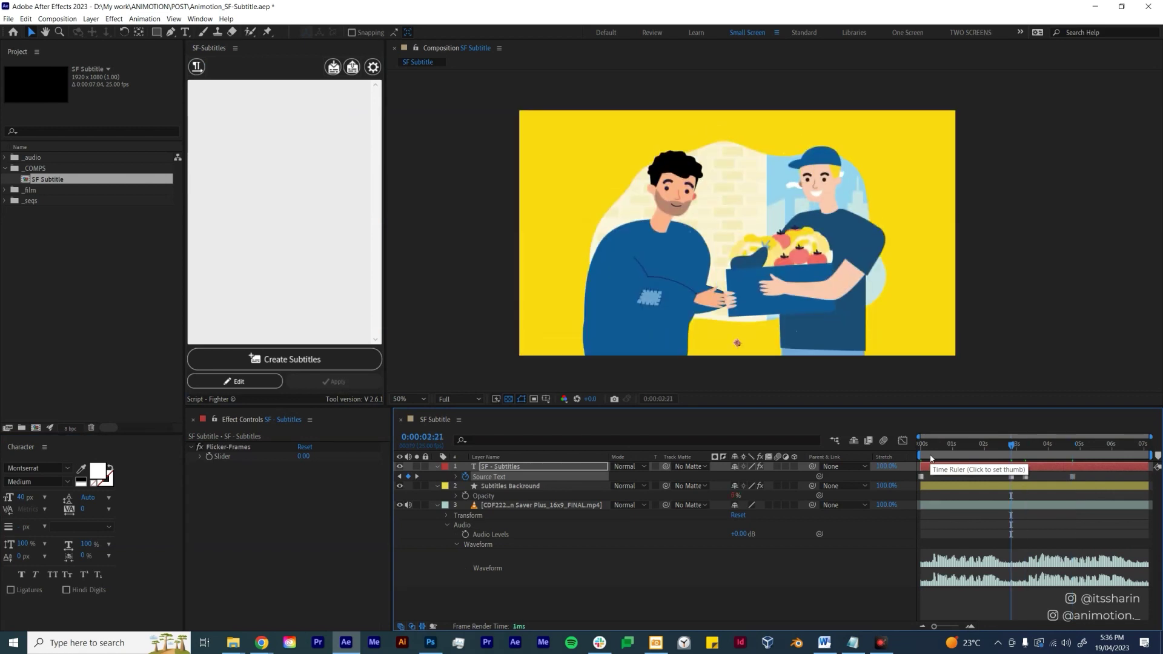
{"action": "key", "text": "k"}
{"action": "key", "text": "k"}
{"action": "left_click", "coordinate": [972, 470]}
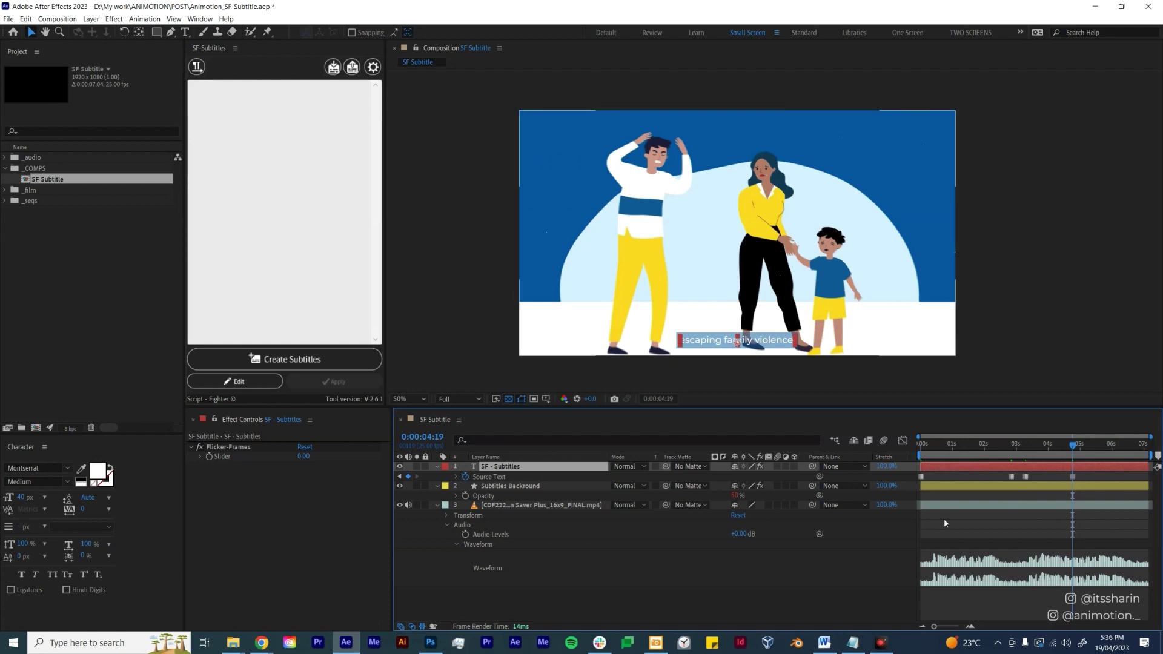
{"action": "left_click", "coordinate": [973, 477]}
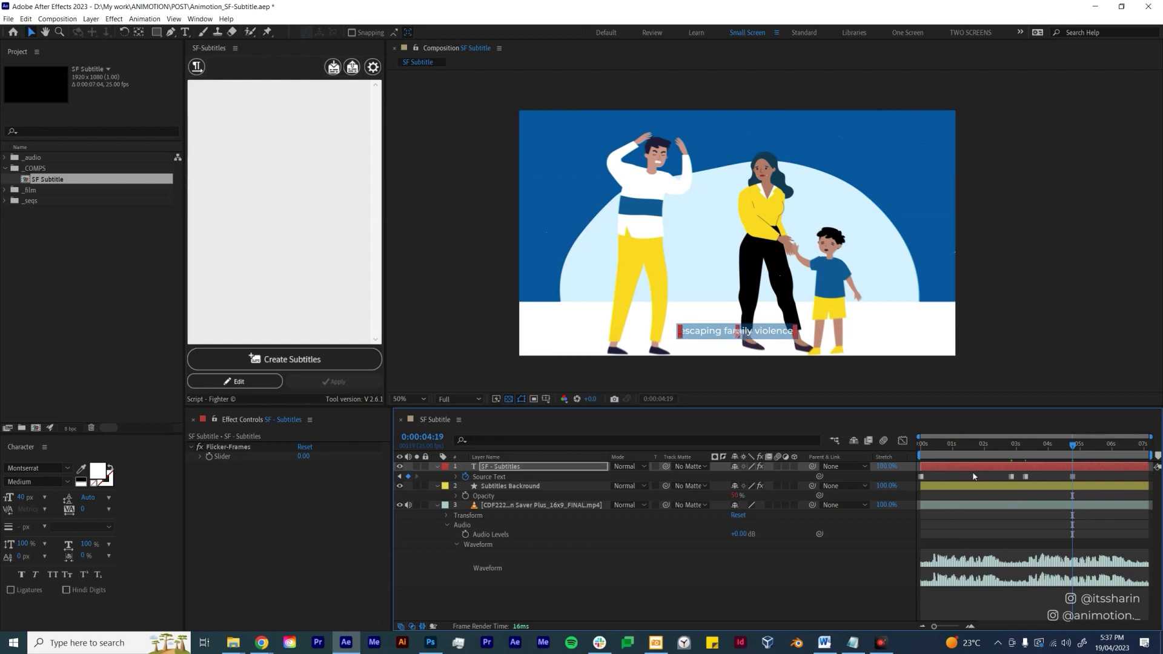
{"action": "left_click", "coordinate": [980, 470]}
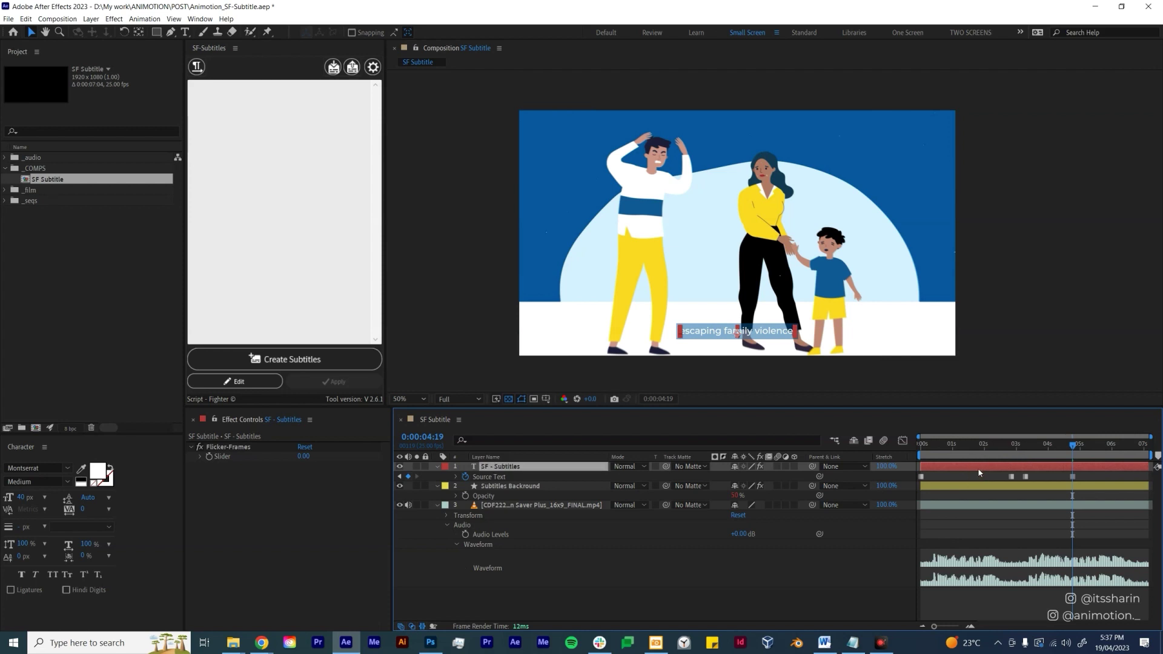